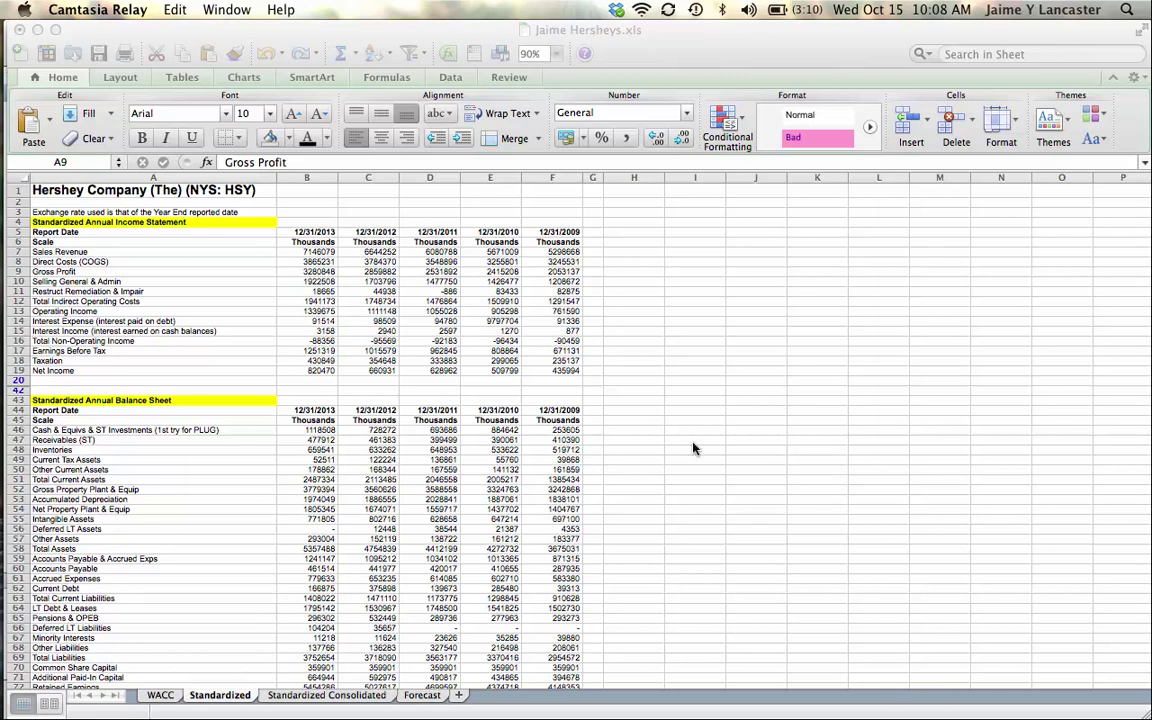
# Step: Set the zoom of the Standardized sheet to 150%
pyautogui.click(500, 47)
pyautogui.click(556, 53)
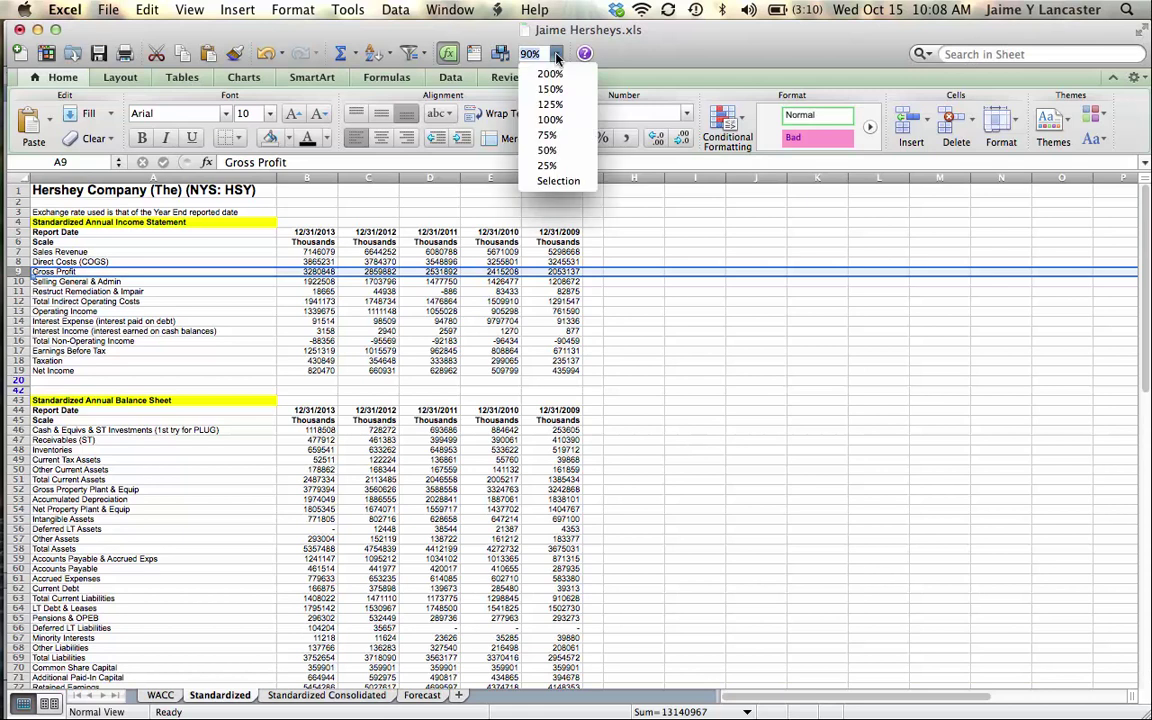
pyautogui.click(551, 89)
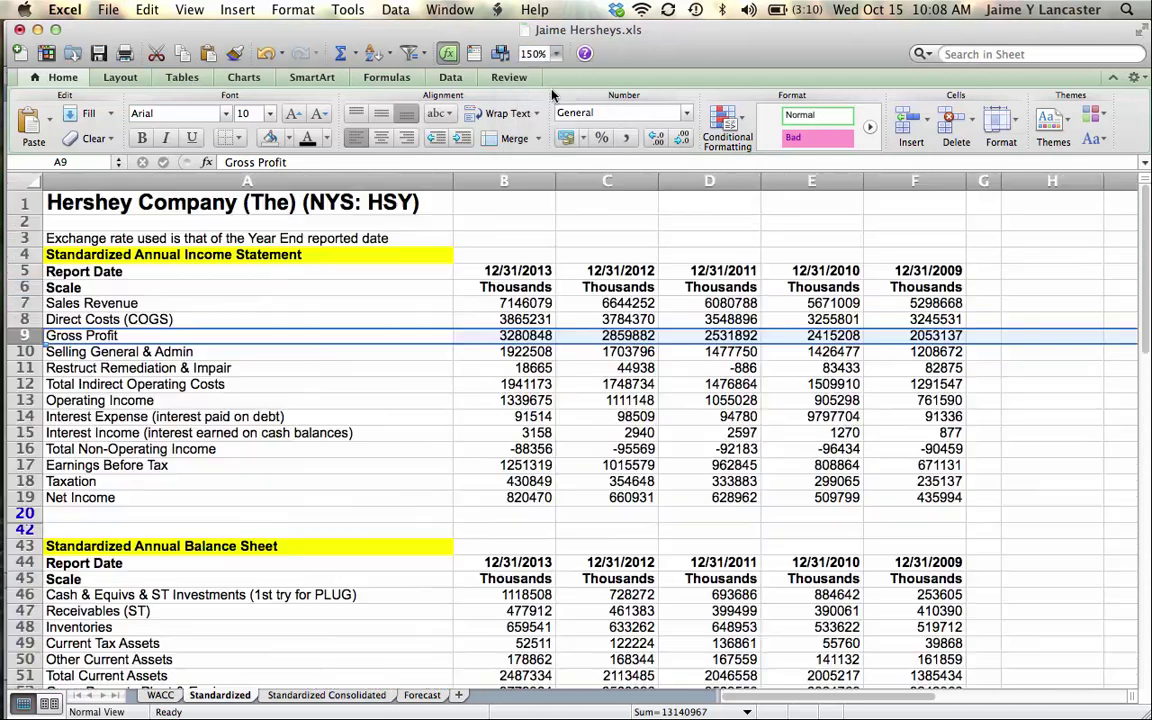
# Step: Go through the income statement line items from Direct Costs (COGS) down to Taxation, looking for a depreciation line
pyautogui.click(74, 314)
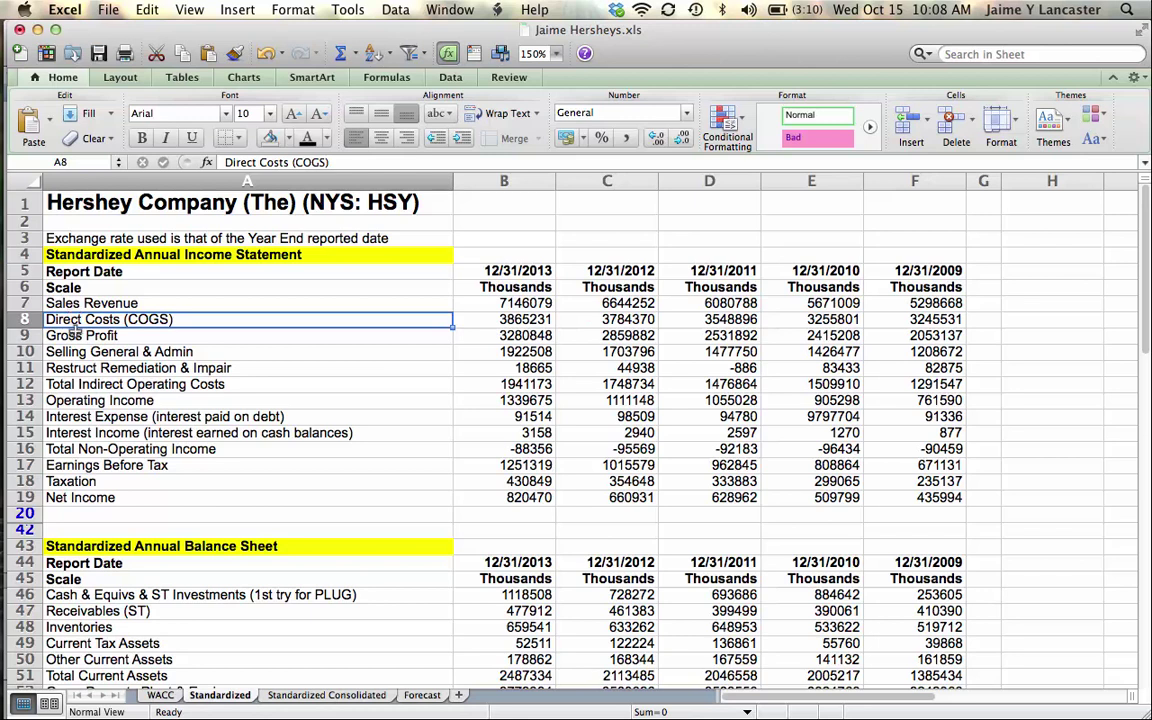
pyautogui.press('Down')
pyautogui.press('Down')
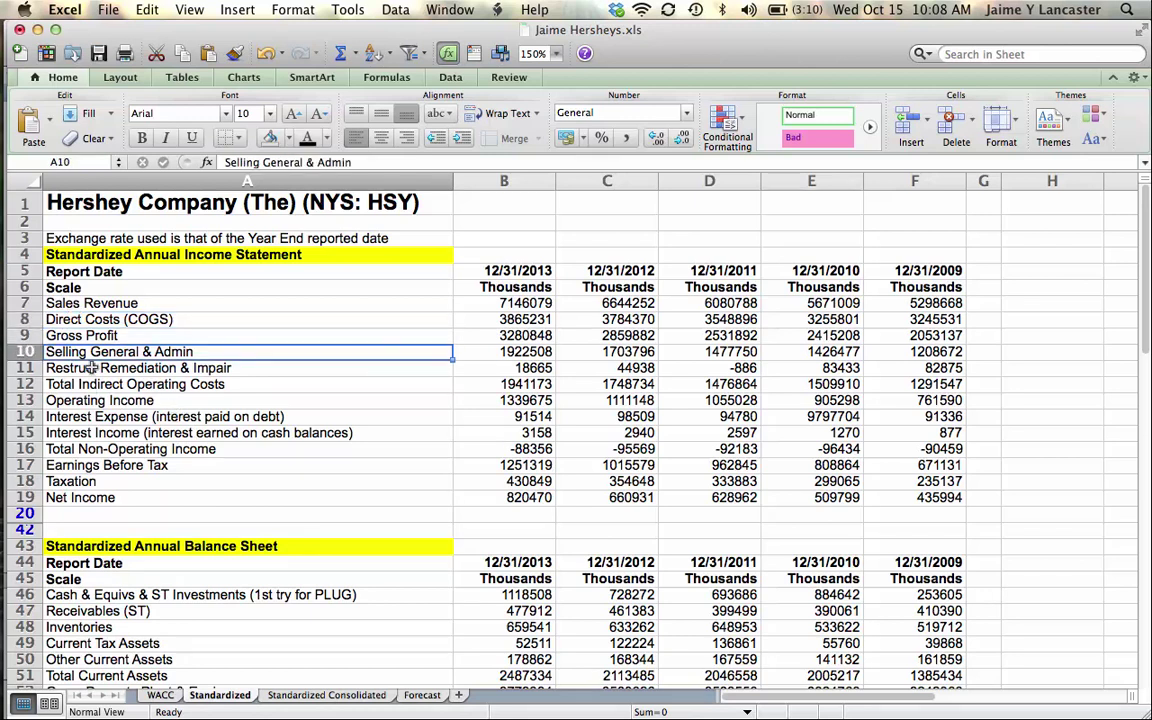
pyautogui.press('Down')
pyautogui.press('Down')
pyautogui.press('Down')
pyautogui.press('Down')
pyautogui.press('Down')
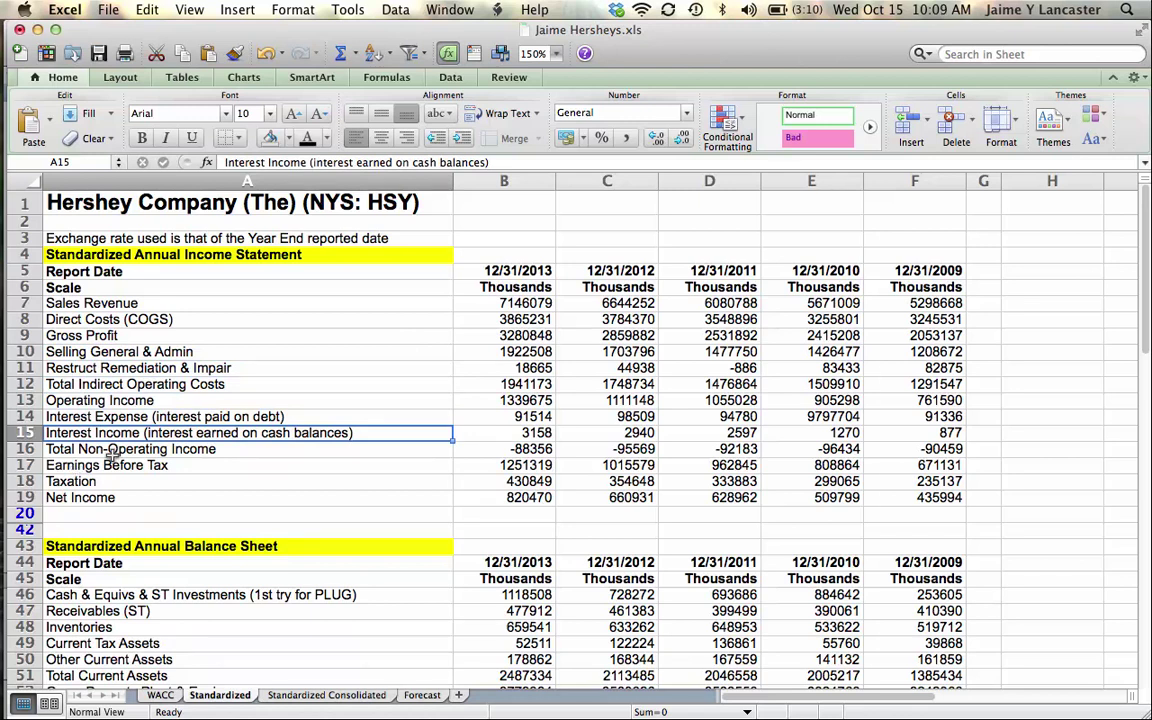
pyautogui.click(100, 461)
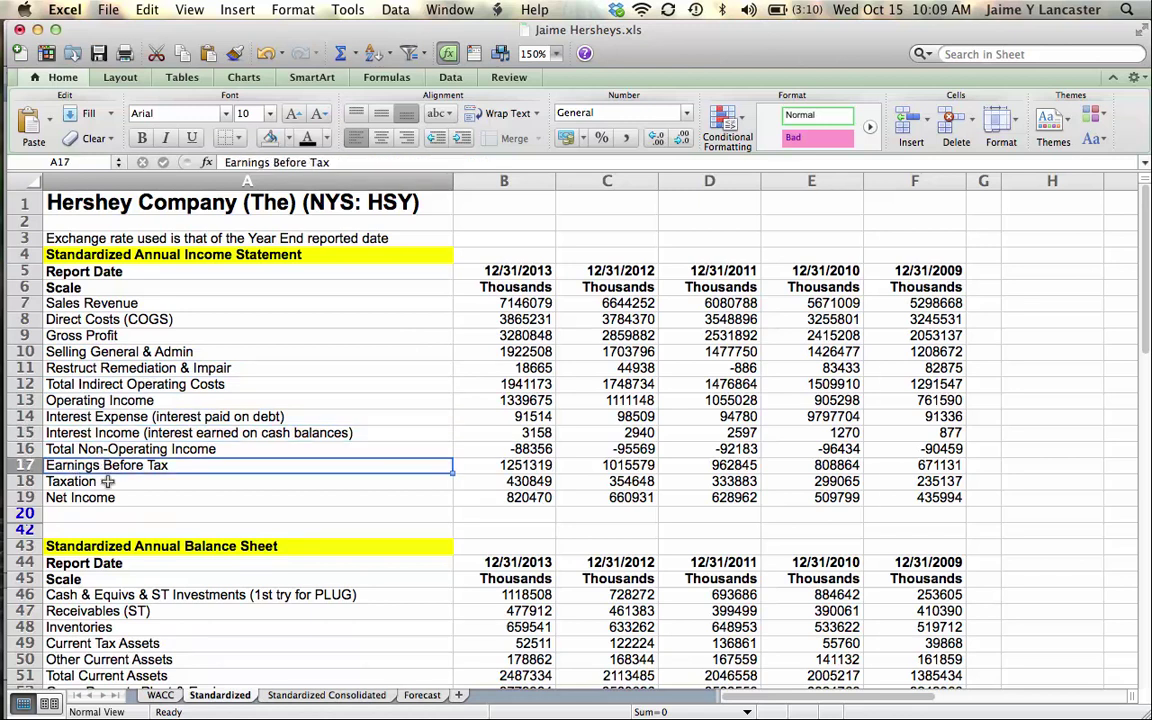
pyautogui.click(108, 481)
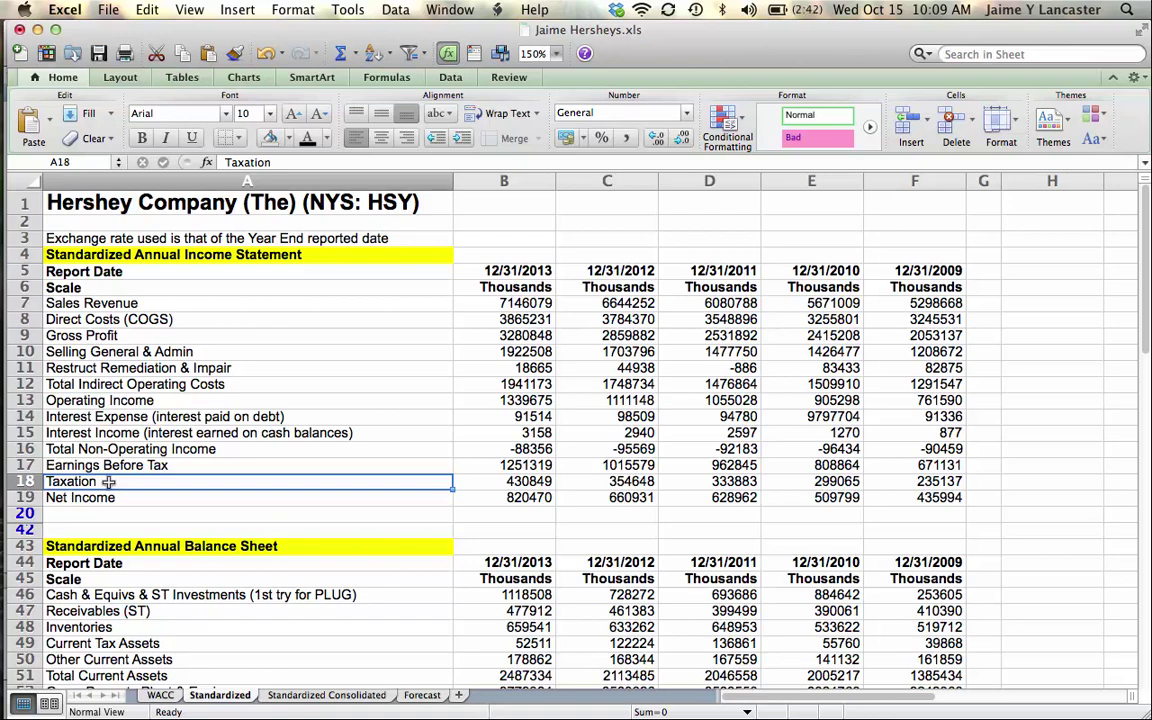
# Step: Find the Depn & Amortn (CF) row in the Standardized Annual Cash Flows section and highlight its label and yearly values
pyautogui.scroll(-8, 108, 481)
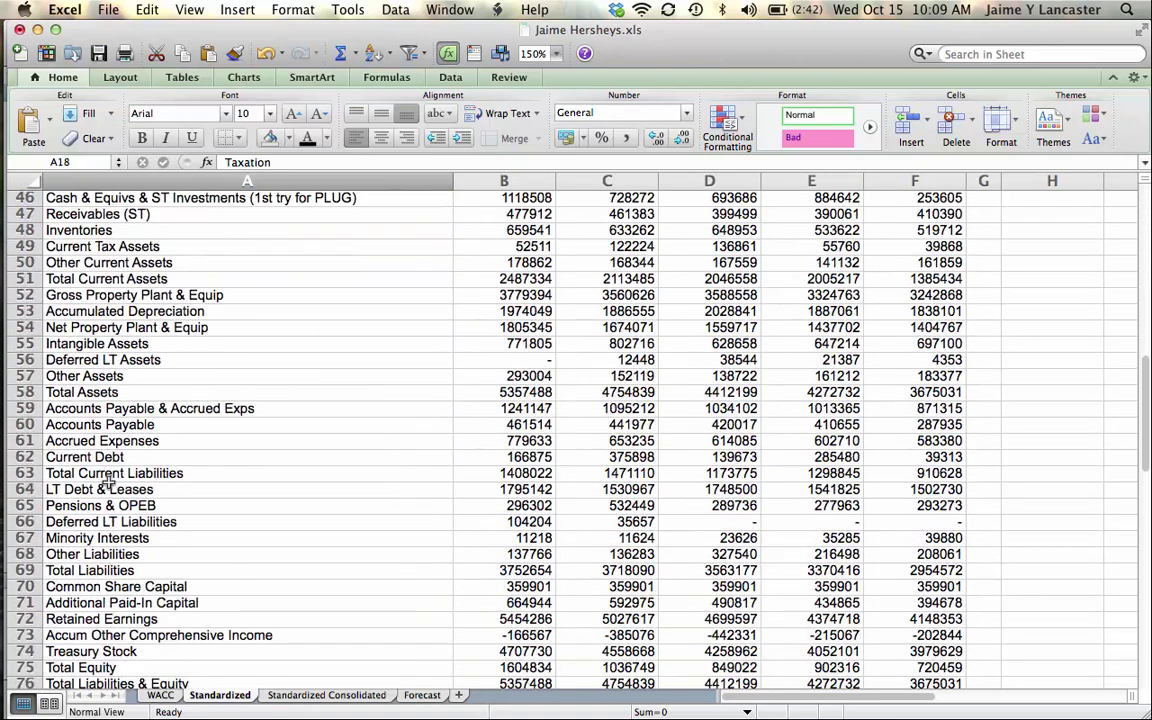
pyautogui.scroll(-7, 108, 481)
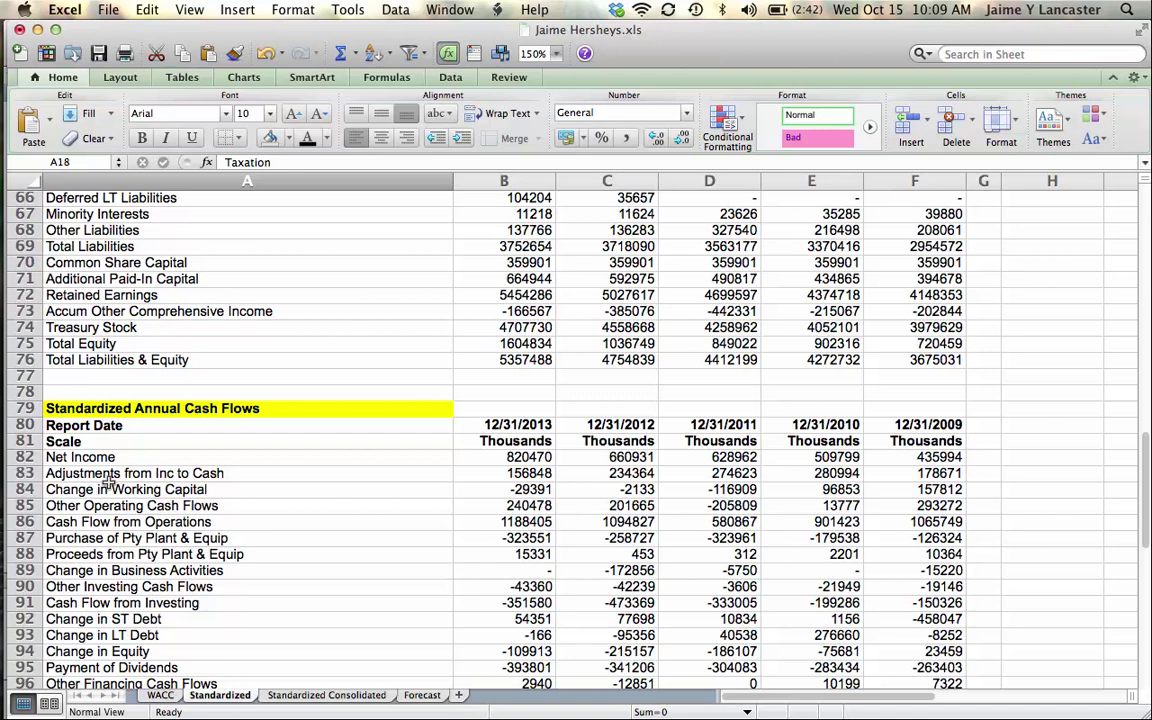
pyautogui.scroll(-4, 108, 481)
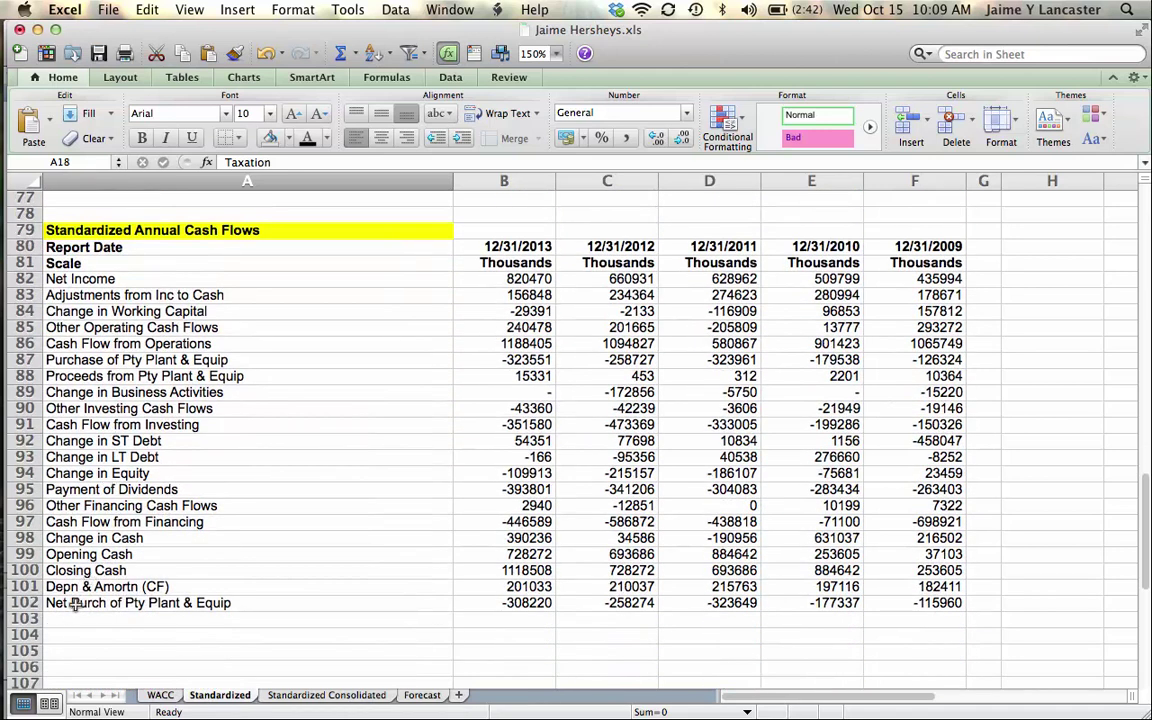
pyautogui.moveTo(62, 587); pyautogui.dragTo(908, 580)
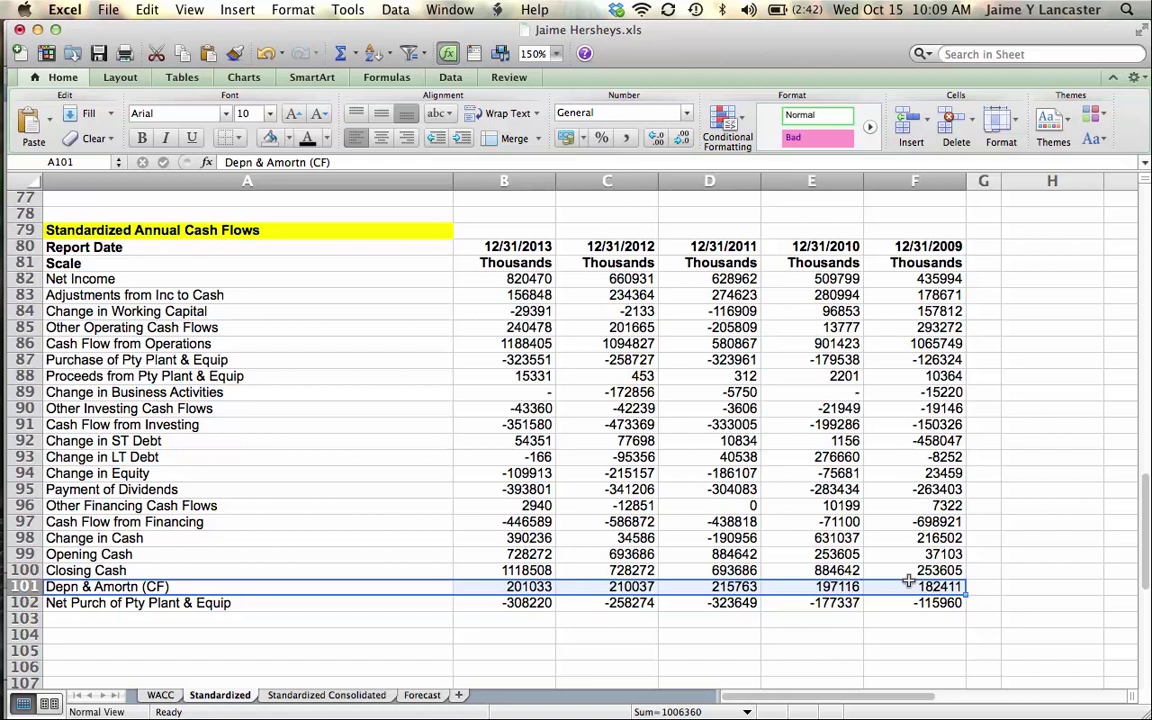
# Step: Insert a blank row above Gross Profit in the income statement
pyautogui.scroll(15, 908, 581)
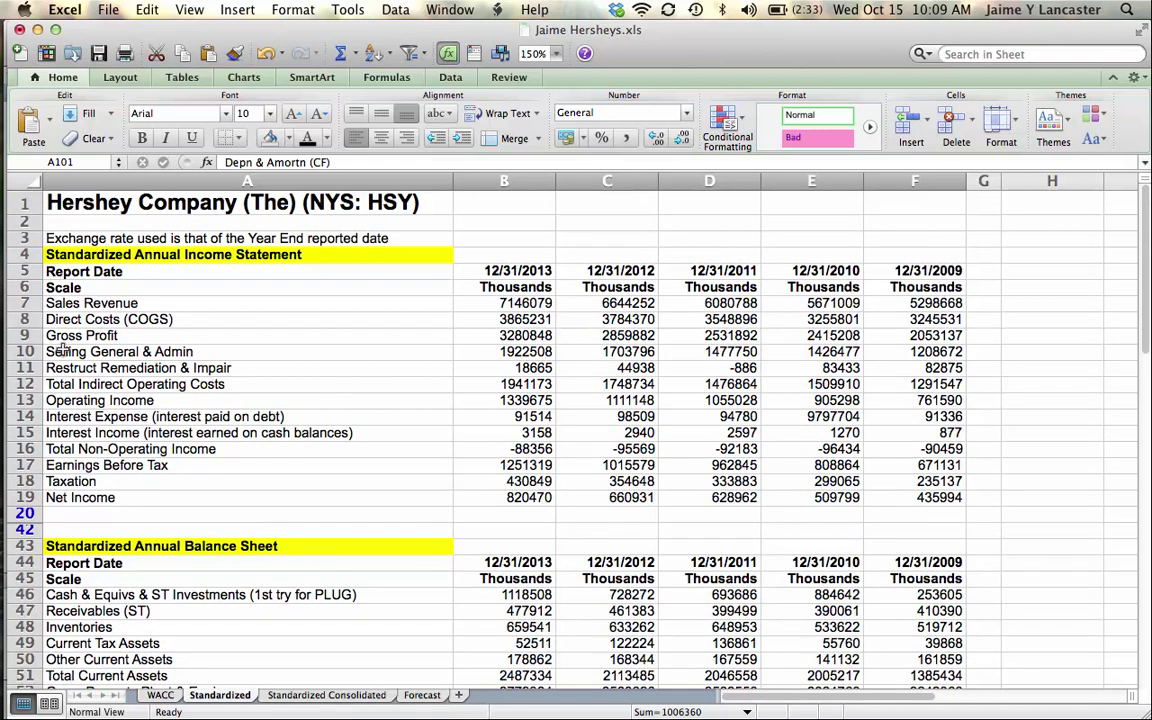
pyautogui.click(25, 336)
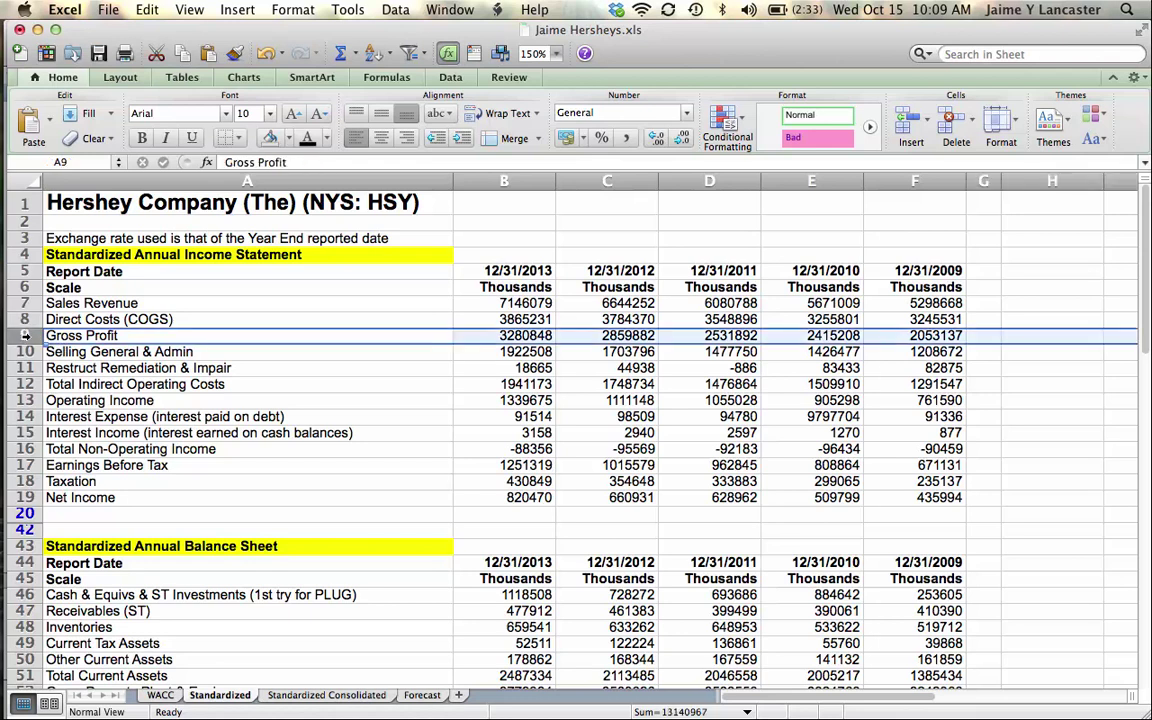
pyautogui.rightClick(27, 340)
pyautogui.press('Return')
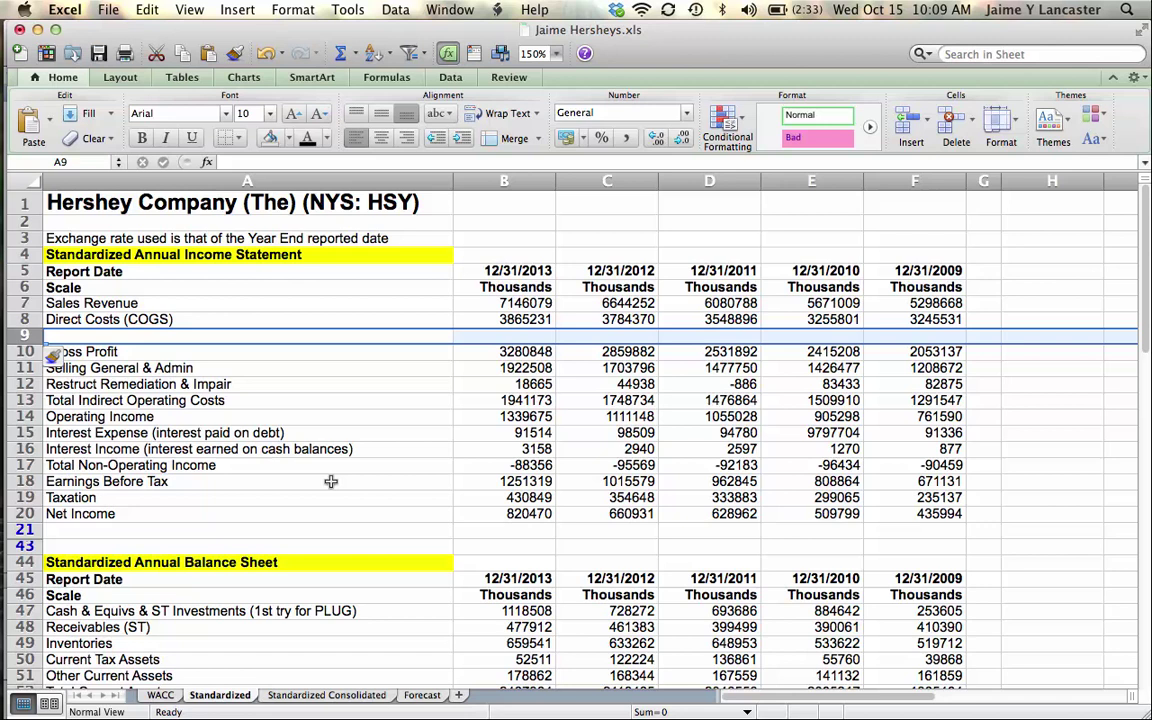
# Step: Copy the Depn & Amortn (CF) label and its 2009–2013 values from the cash flows section into the blank row 9
pyautogui.scroll(-20, 331, 481)
pyautogui.scroll(-2, 331, 481)
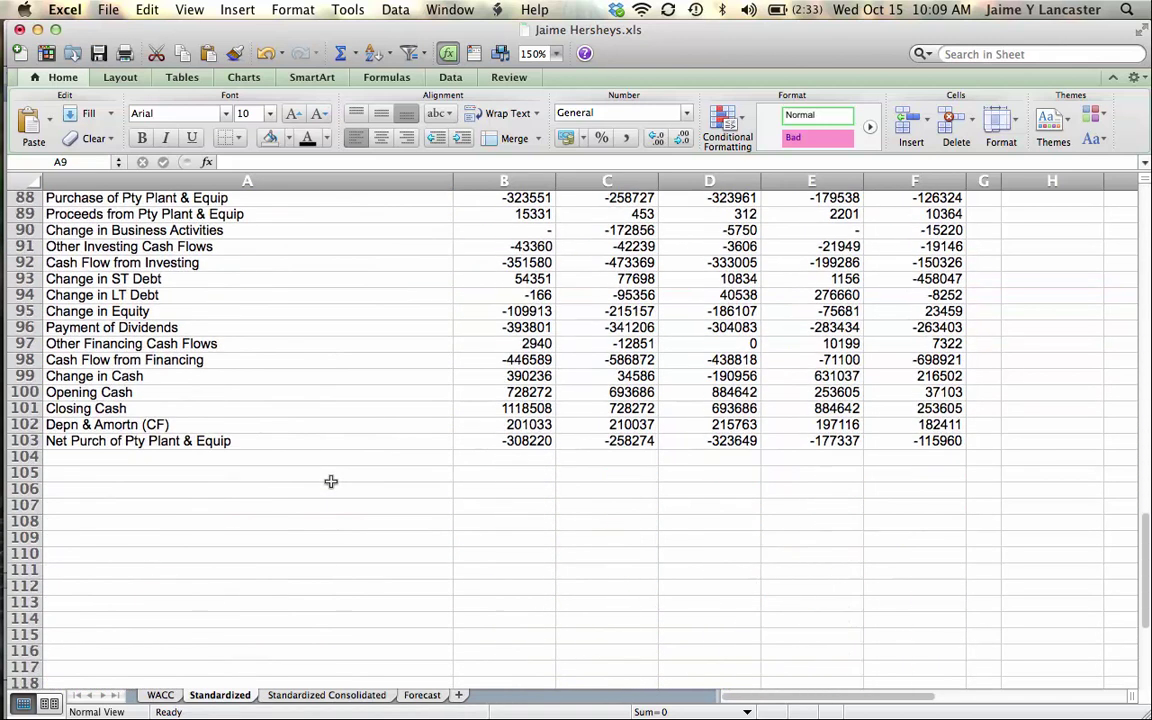
pyautogui.moveTo(65, 425); pyautogui.dragTo(898, 431)
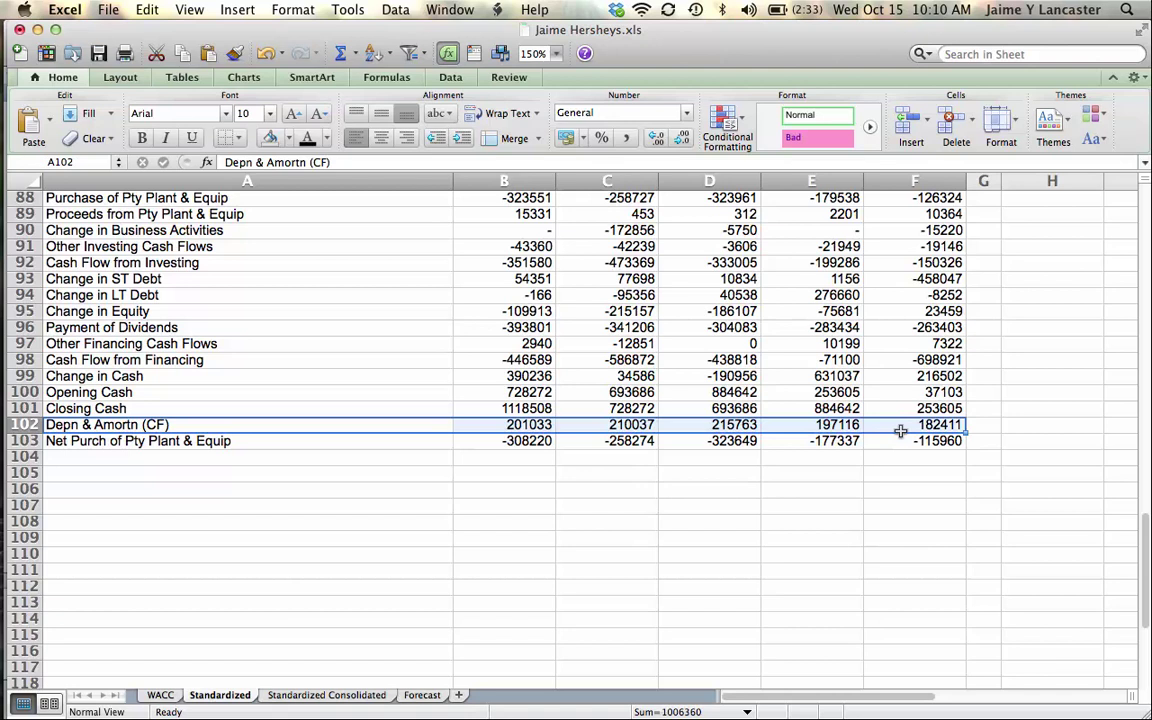
pyautogui.press('super+c')
pyautogui.scroll(4, 900, 432)
pyautogui.scroll(20, 900, 432)
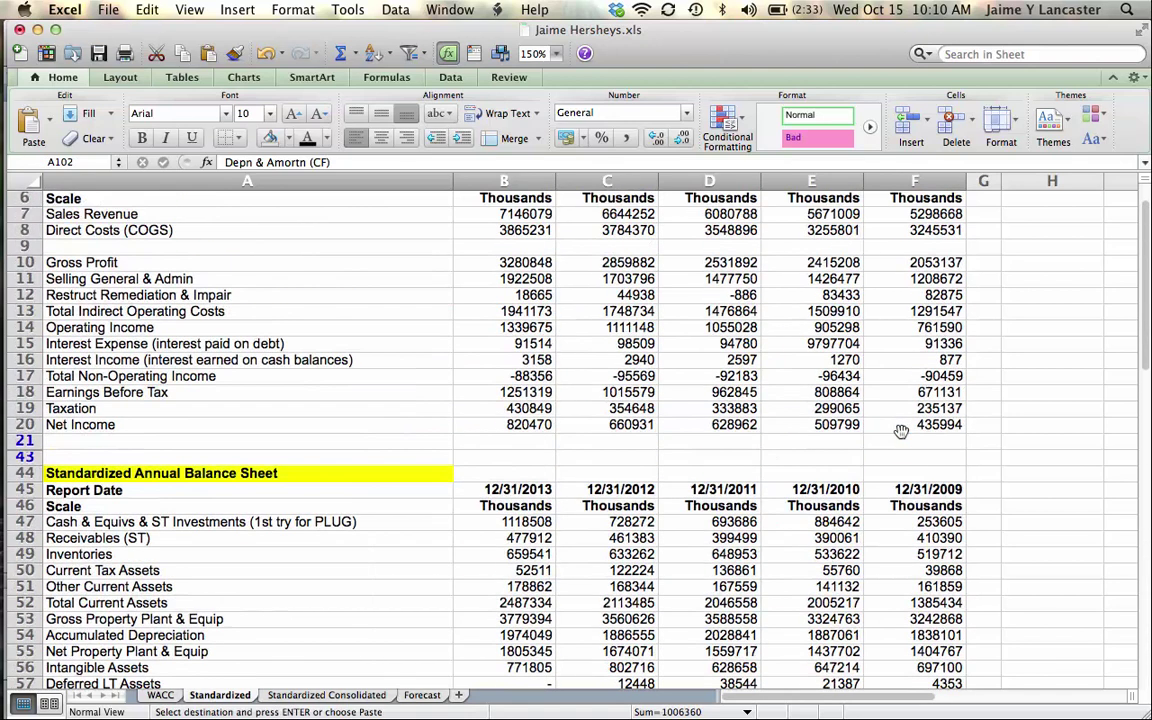
pyautogui.click(291, 335)
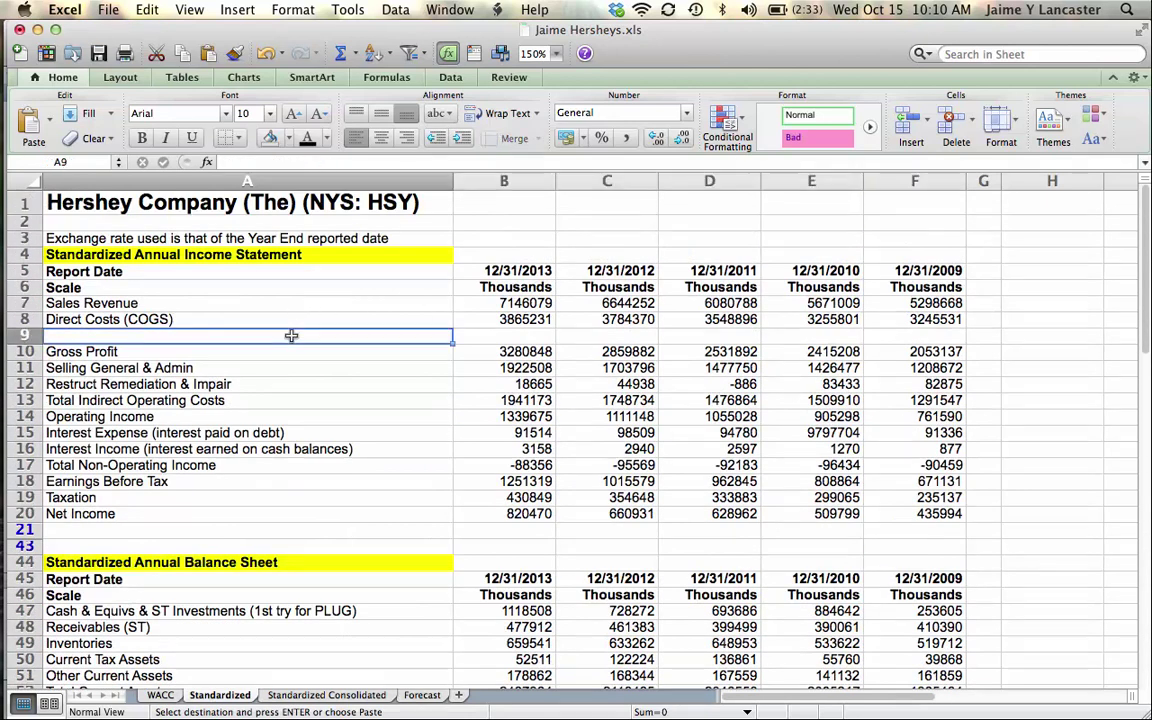
pyautogui.press('super+v')
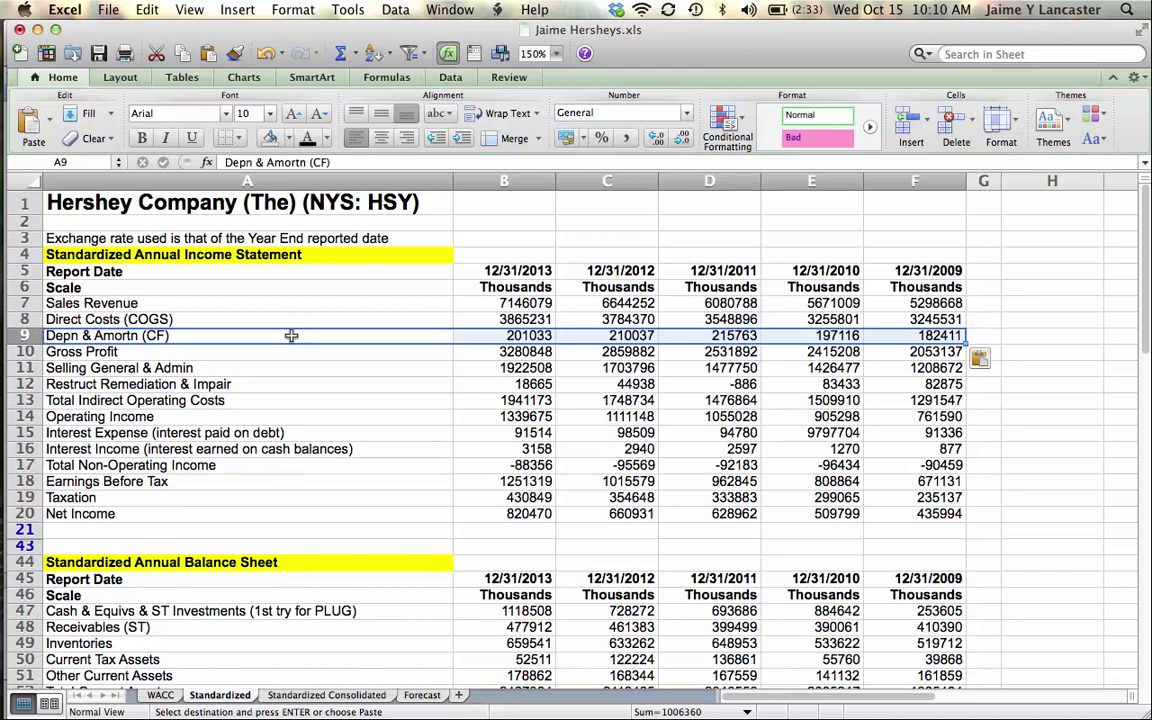
# Step: Replace the 2013 Gross Profit value in B10 with the formula =B7-B8, sales revenue minus direct costs
pyautogui.click(510, 351)
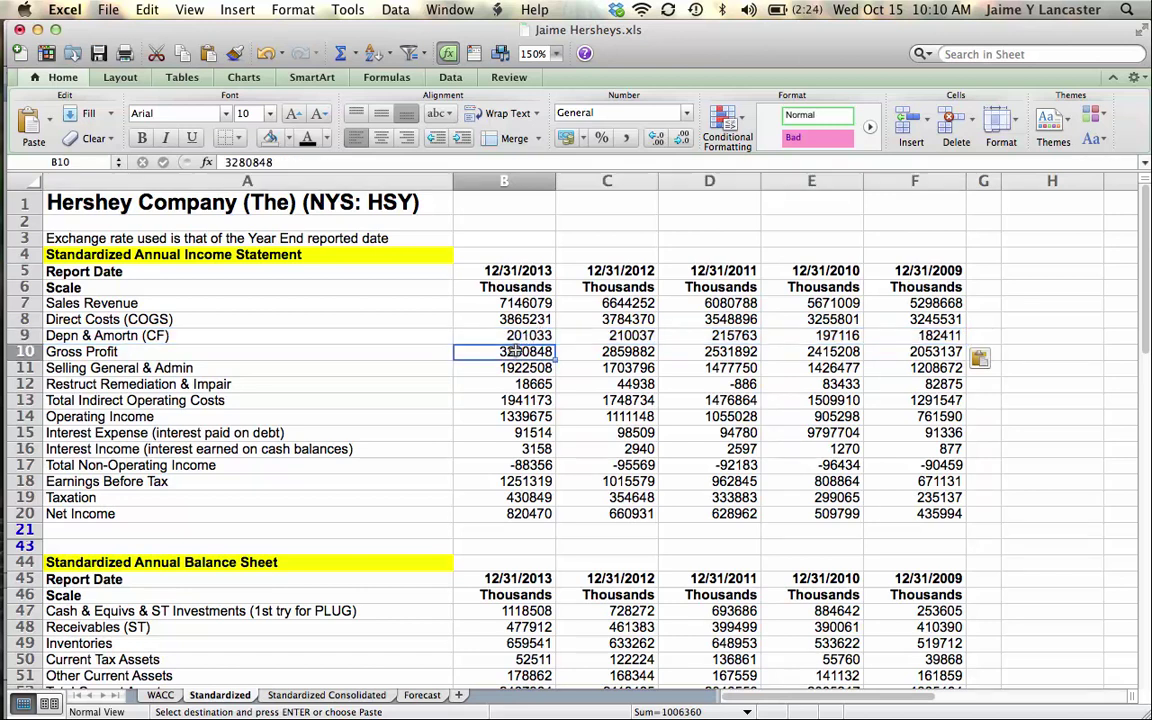
pyautogui.write('=')
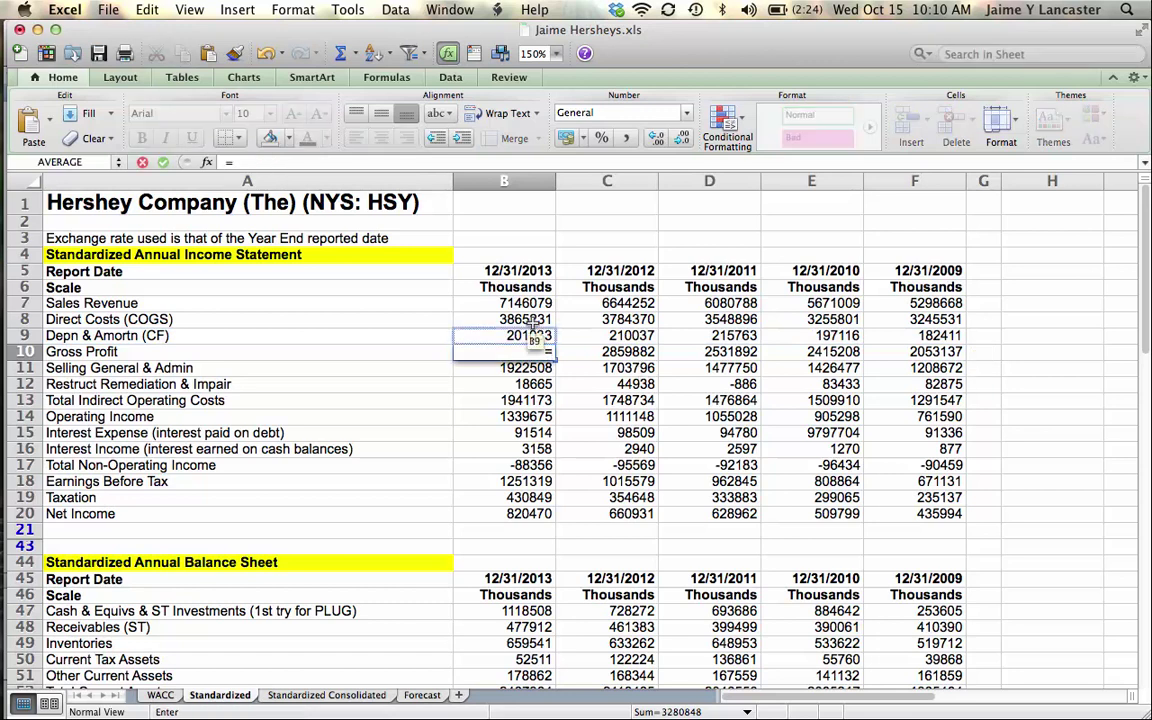
pyautogui.click(495, 303)
pyautogui.write('-')
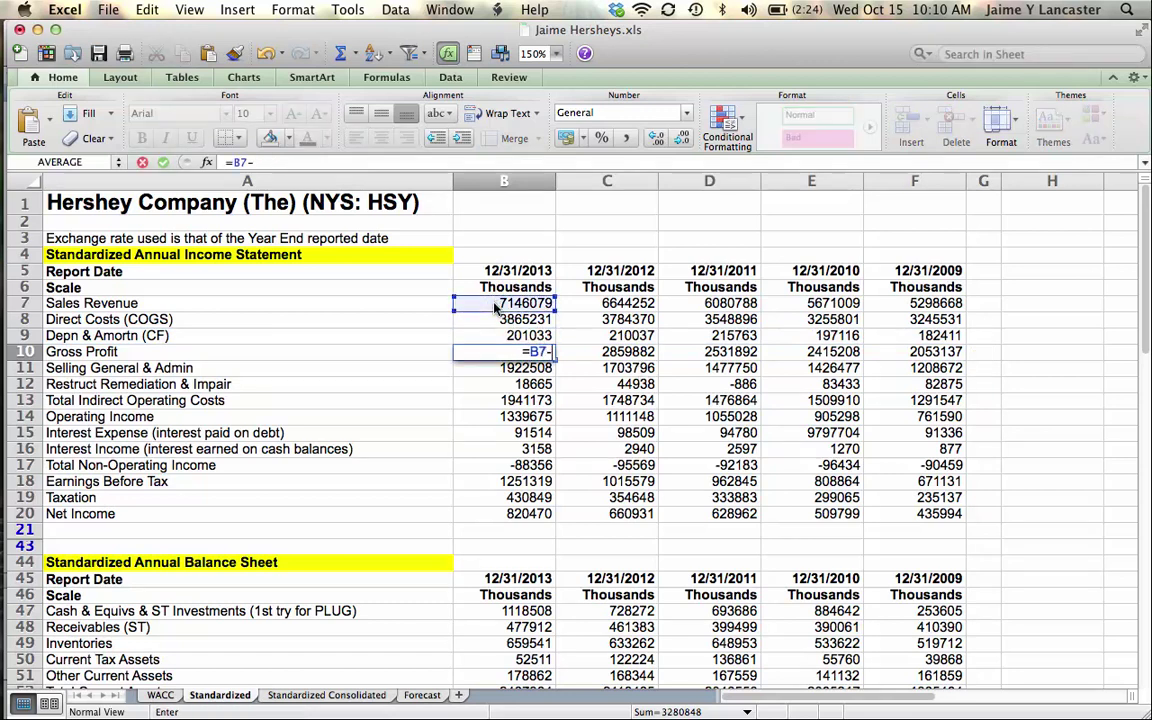
pyautogui.click(493, 320)
pyautogui.press('Return')
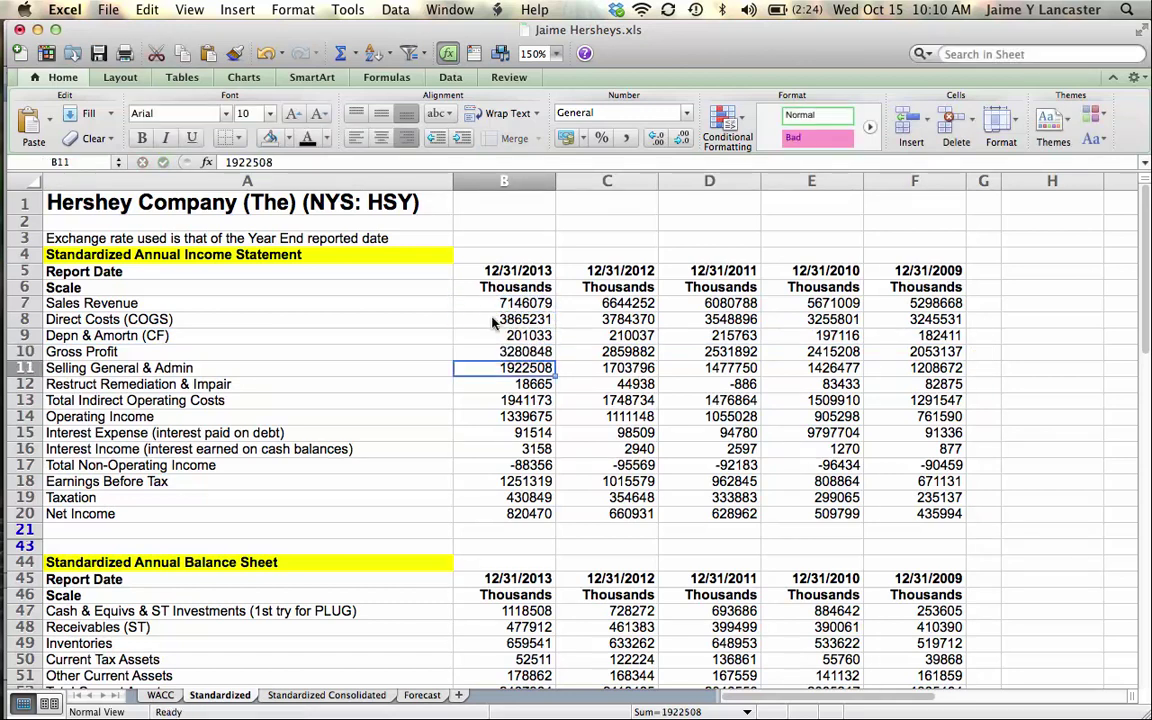
pyautogui.click(491, 350)
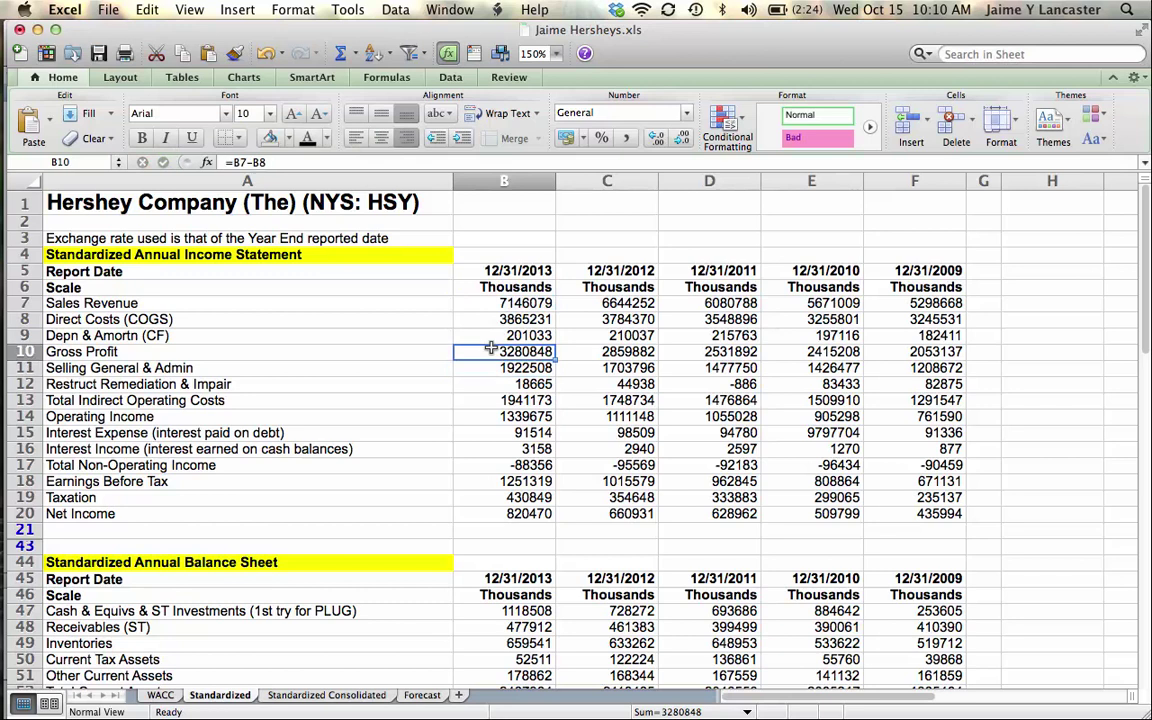
# Step: Subtract 2013 depreciation from Direct Costs (COGS) by changing B8 to =3865231-B9
pyautogui.click(495, 336)
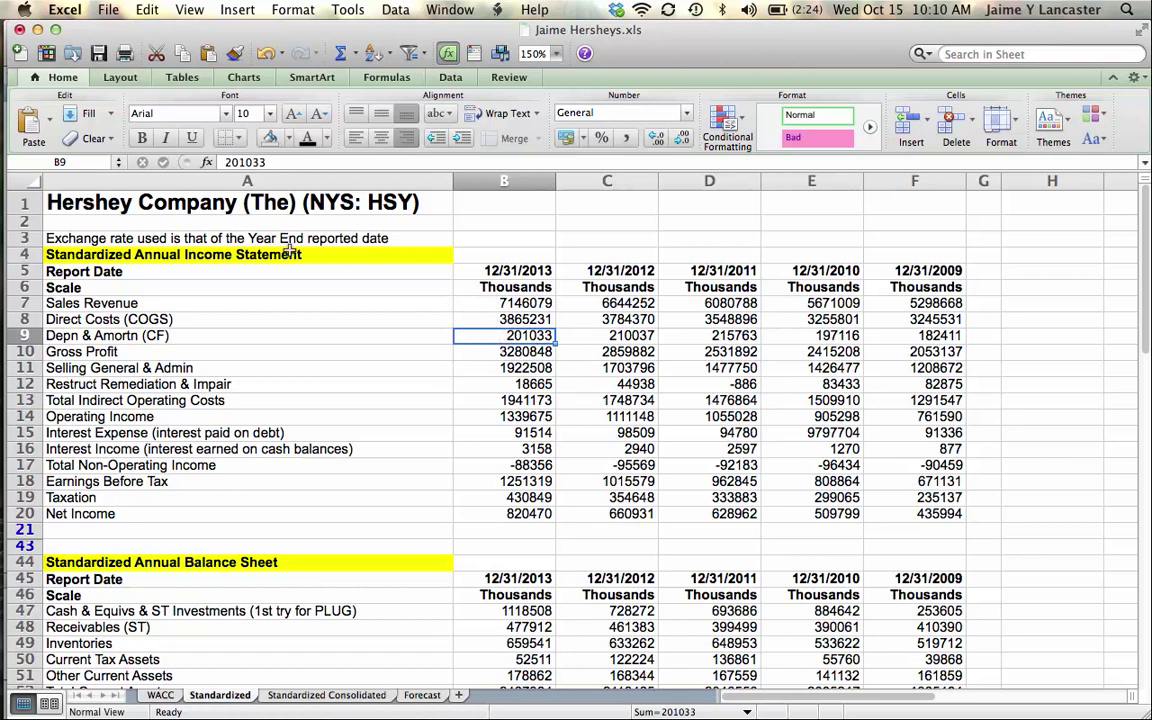
pyautogui.click(510, 320)
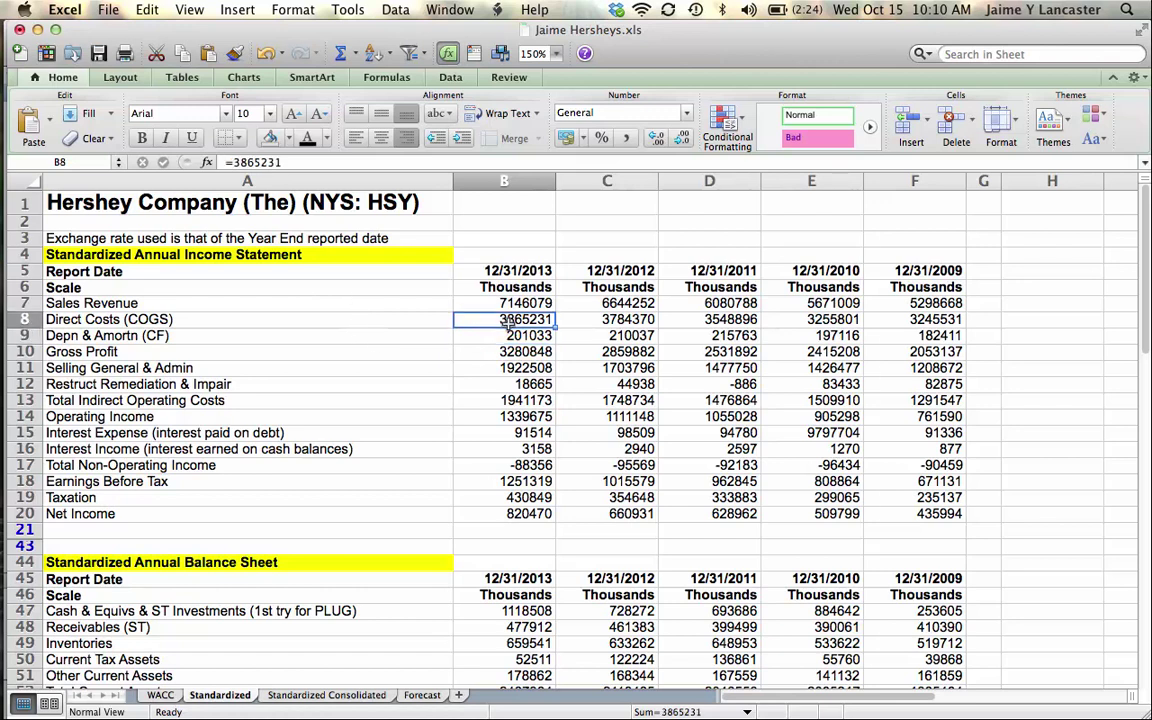
pyautogui.click(507, 335)
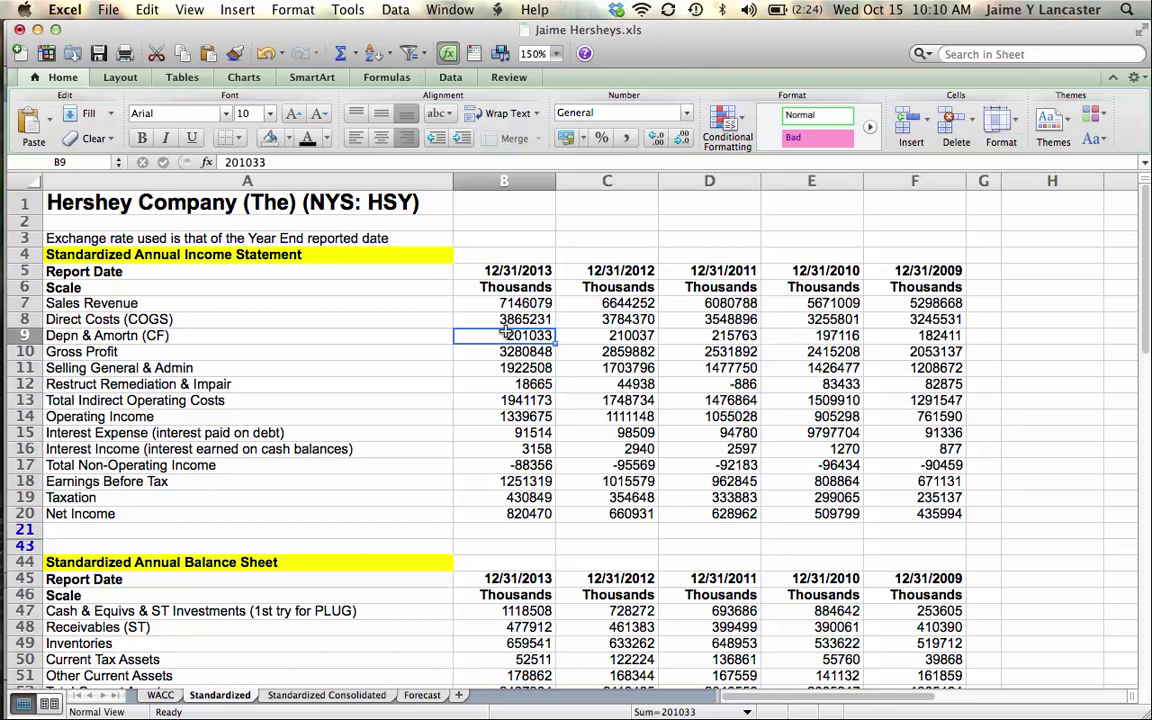
pyautogui.click(509, 315)
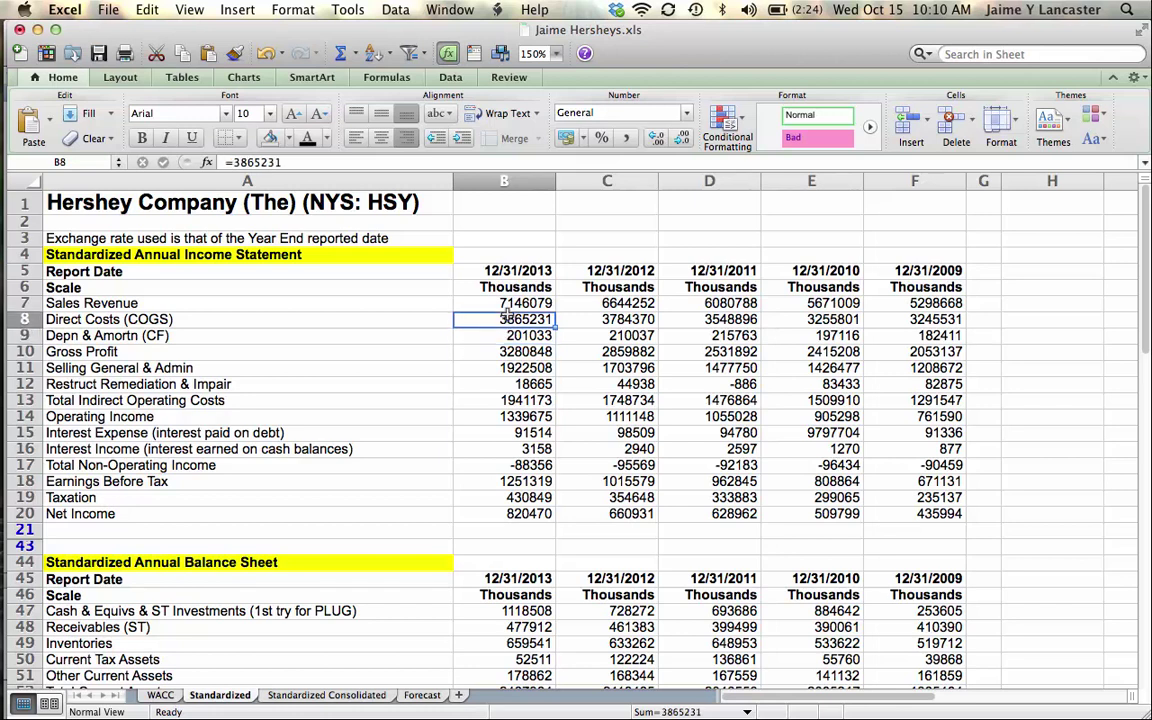
pyautogui.click(315, 163)
pyautogui.write('-')
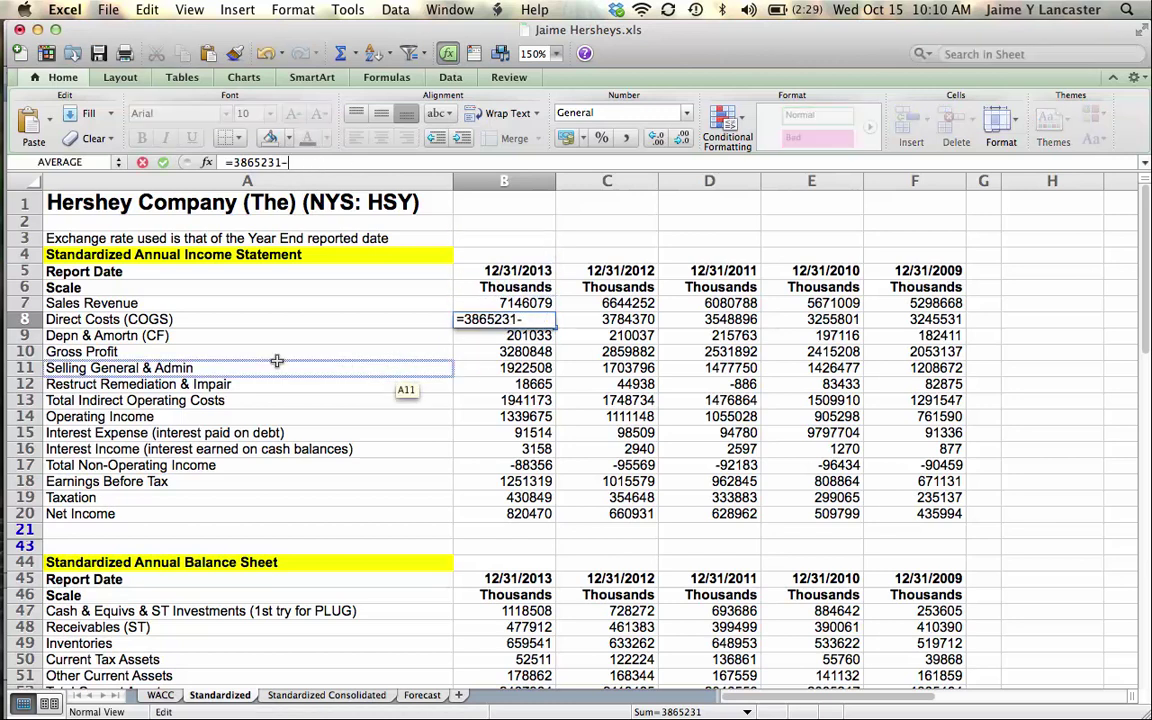
pyautogui.click(527, 336)
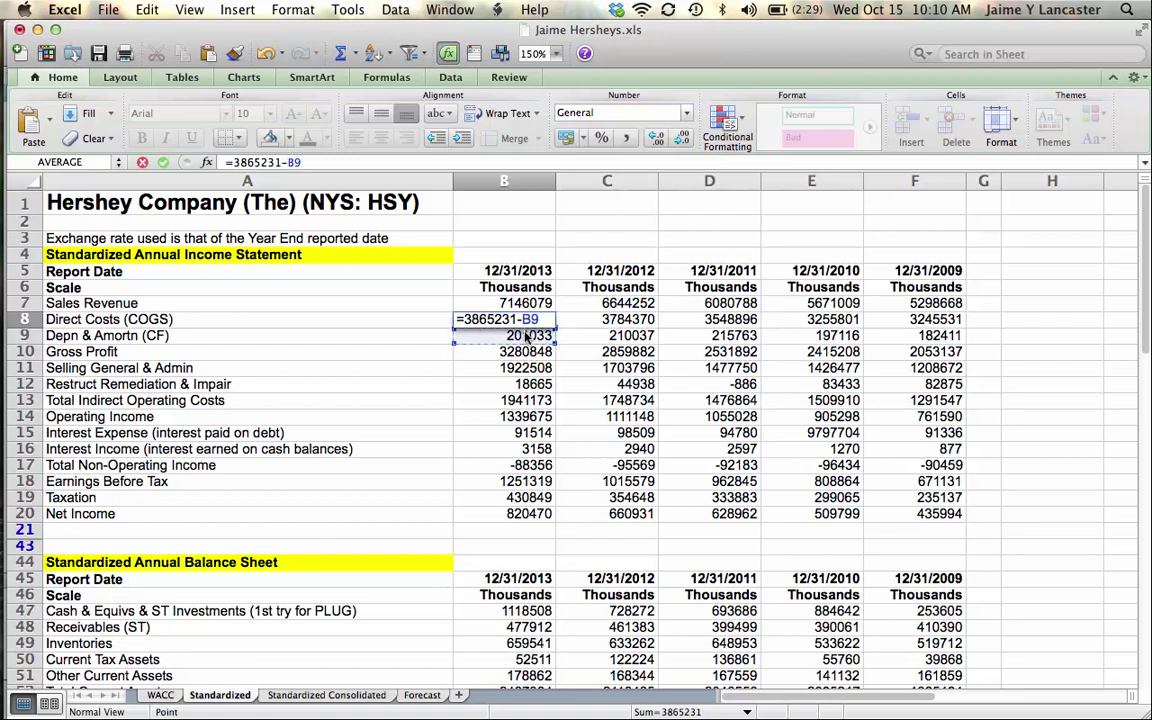
pyautogui.press('Return')
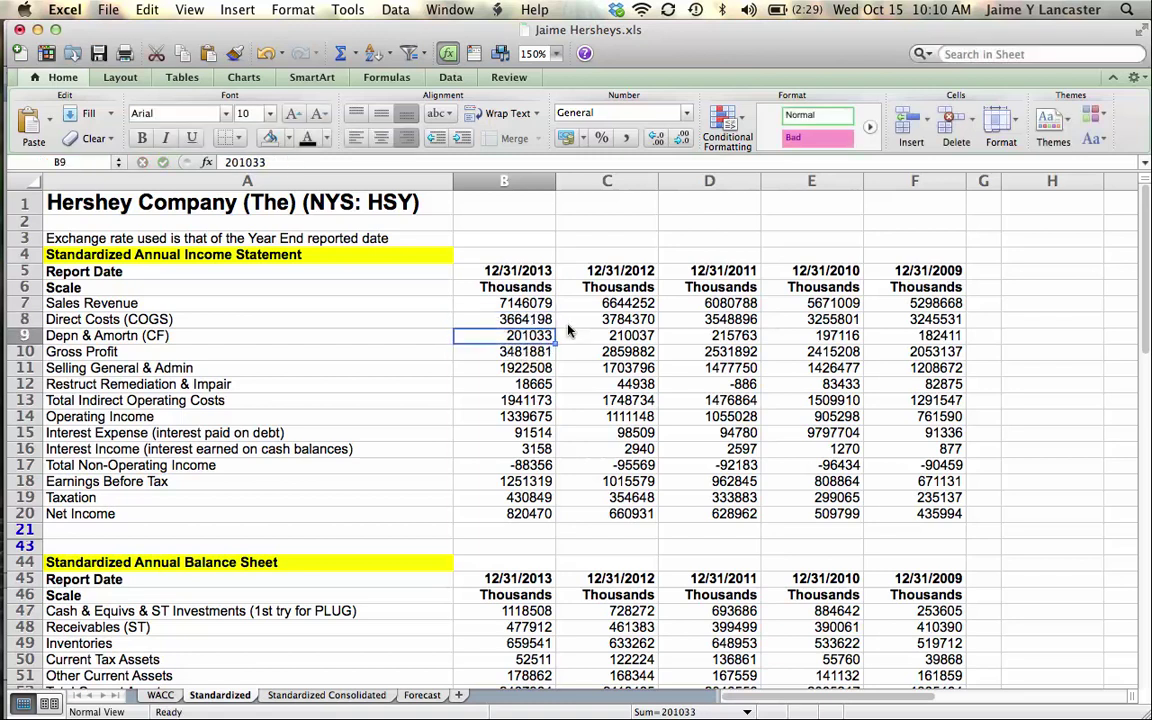
# Step: Subtract 2012 depreciation from Direct Costs (COGS) by changing C8 to =3784370-C9
pyautogui.click(628, 318)
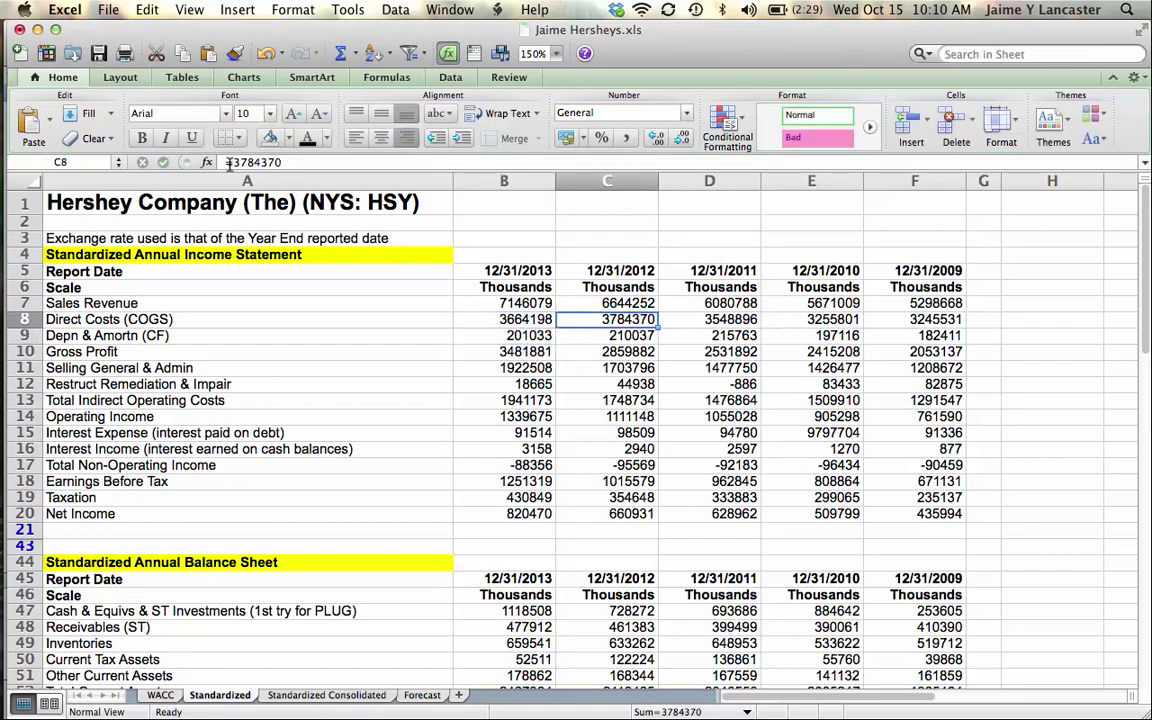
pyautogui.click(297, 162)
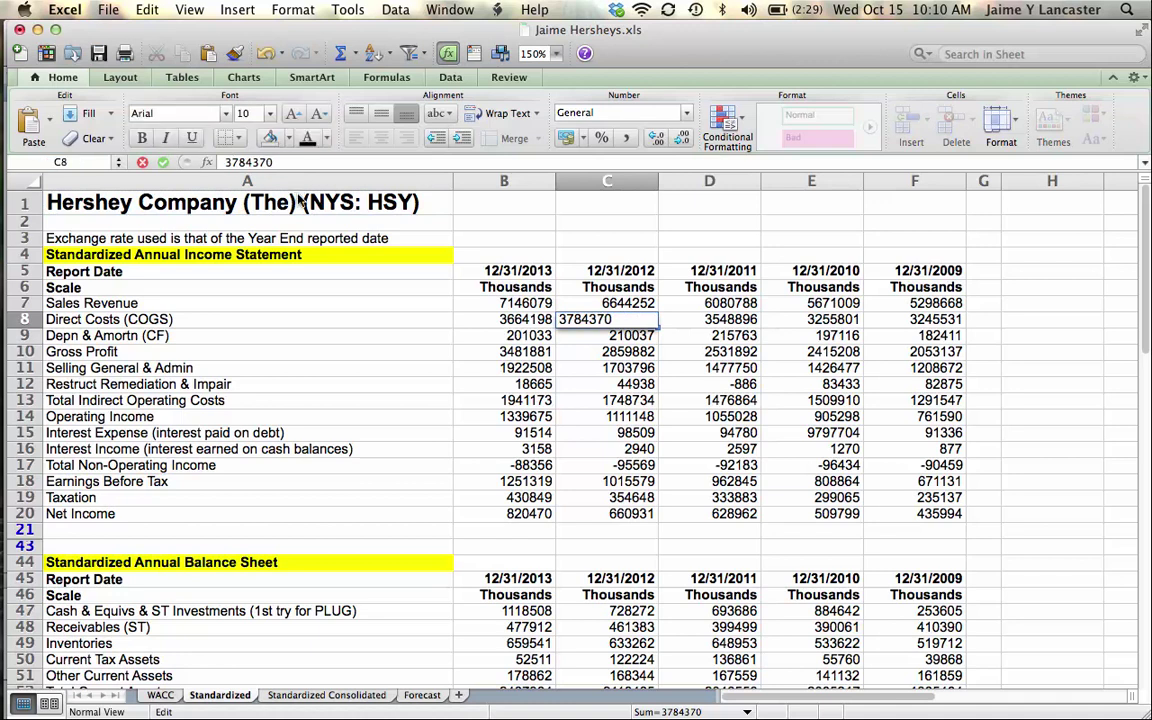
pyautogui.write('-')
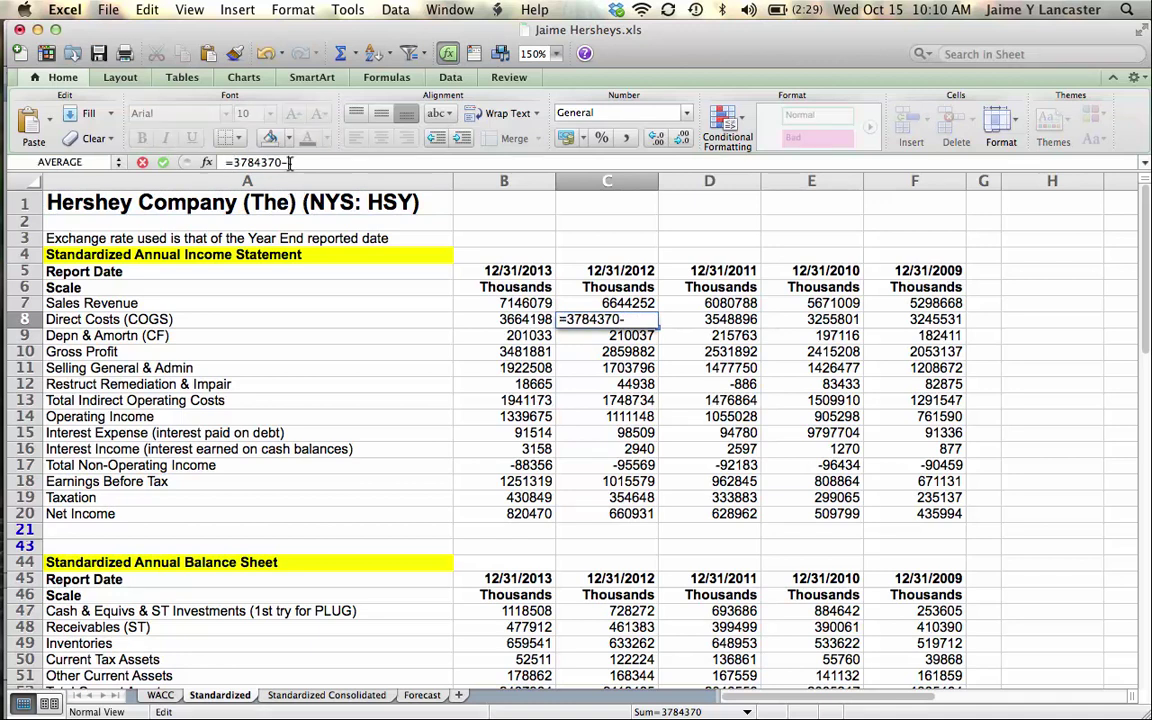
pyautogui.click(585, 338)
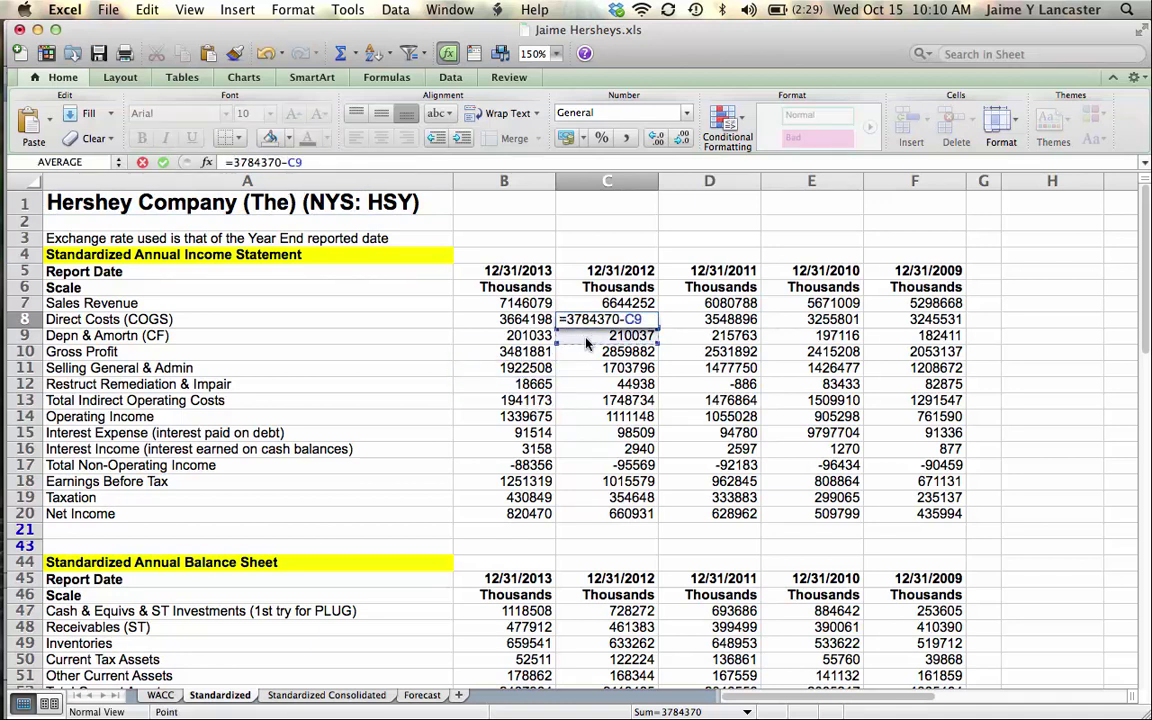
pyautogui.press('Return')
# Step: Subtract 2011 depreciation from Direct Costs (COGS) by changing D8 to =3548896-D9
pyautogui.click(696, 317)
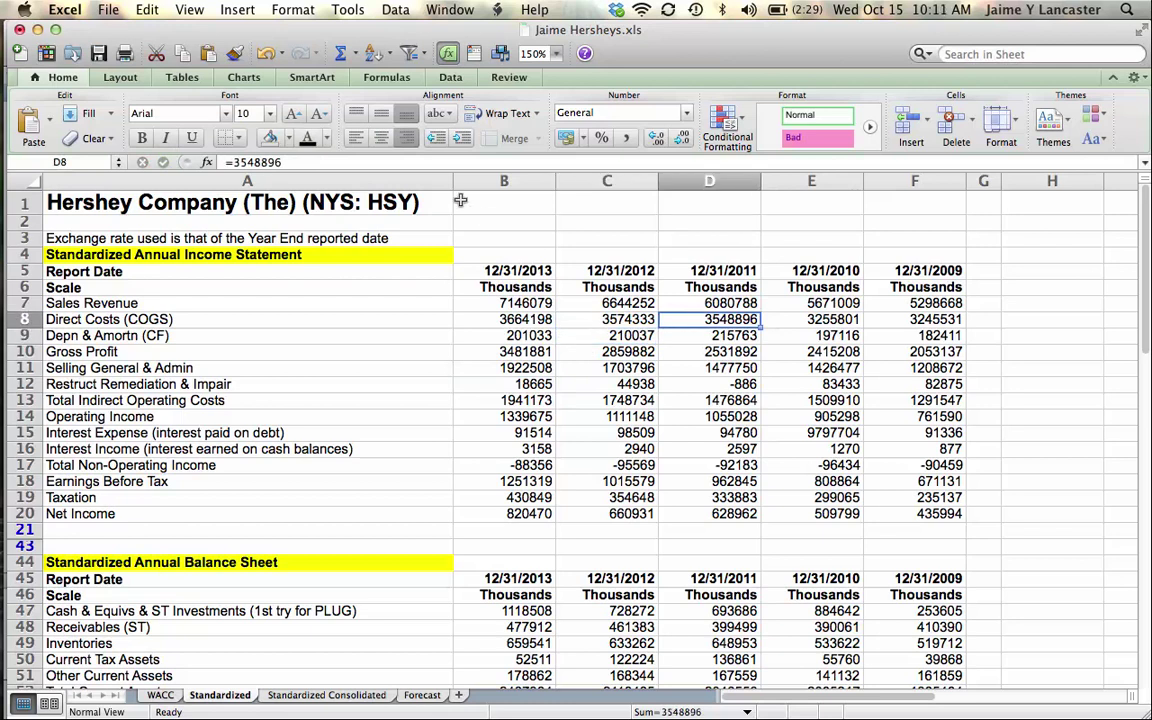
pyautogui.click(384, 166)
pyautogui.write('-')
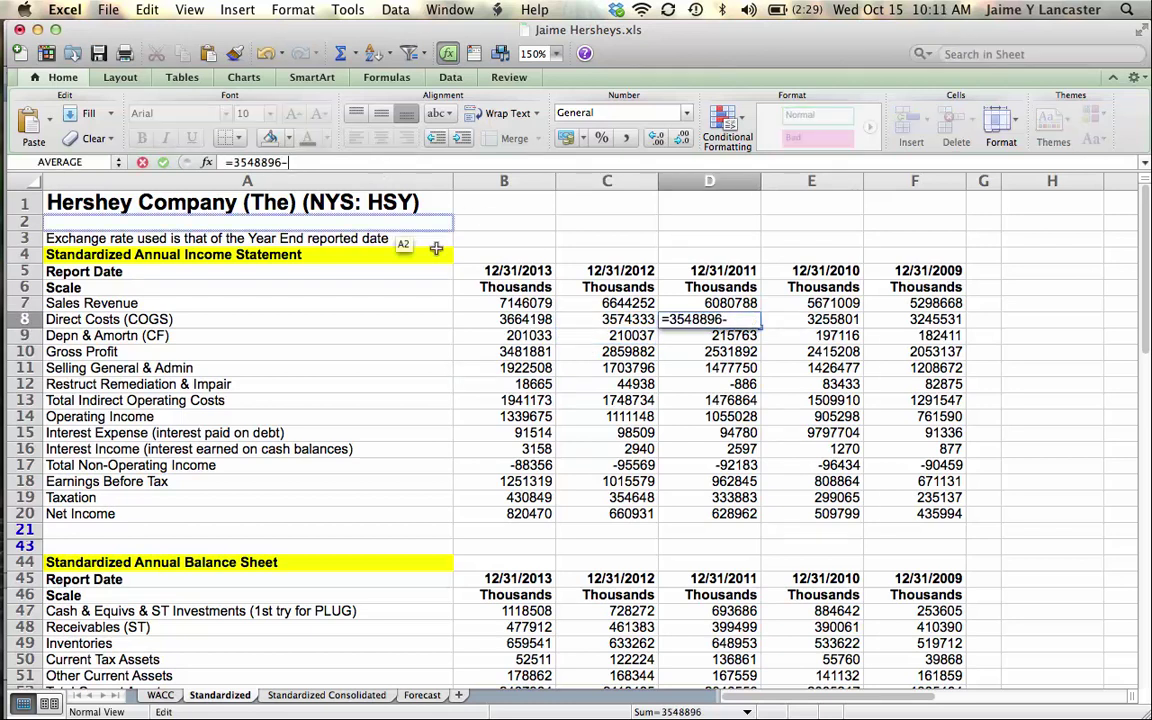
pyautogui.click(672, 333)
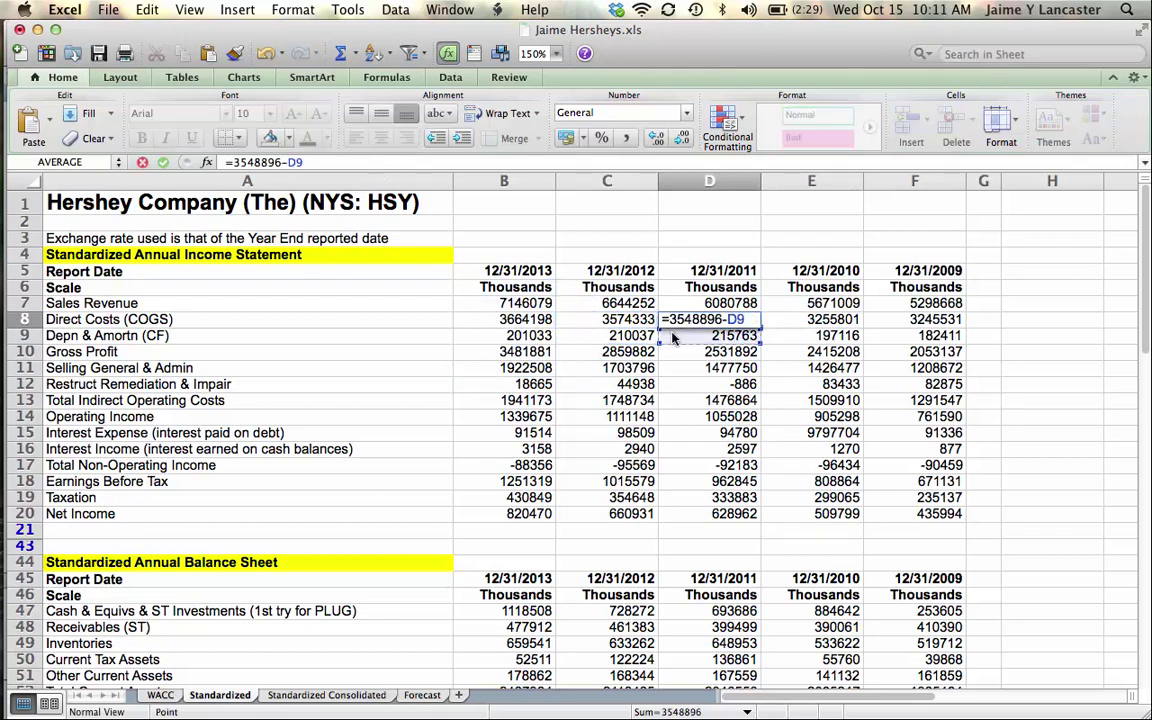
pyautogui.press('Return')
# Step: Subtract 2010 depreciation from Direct Costs (COGS) by changing E8 to =3255801-E9
pyautogui.click(845, 316)
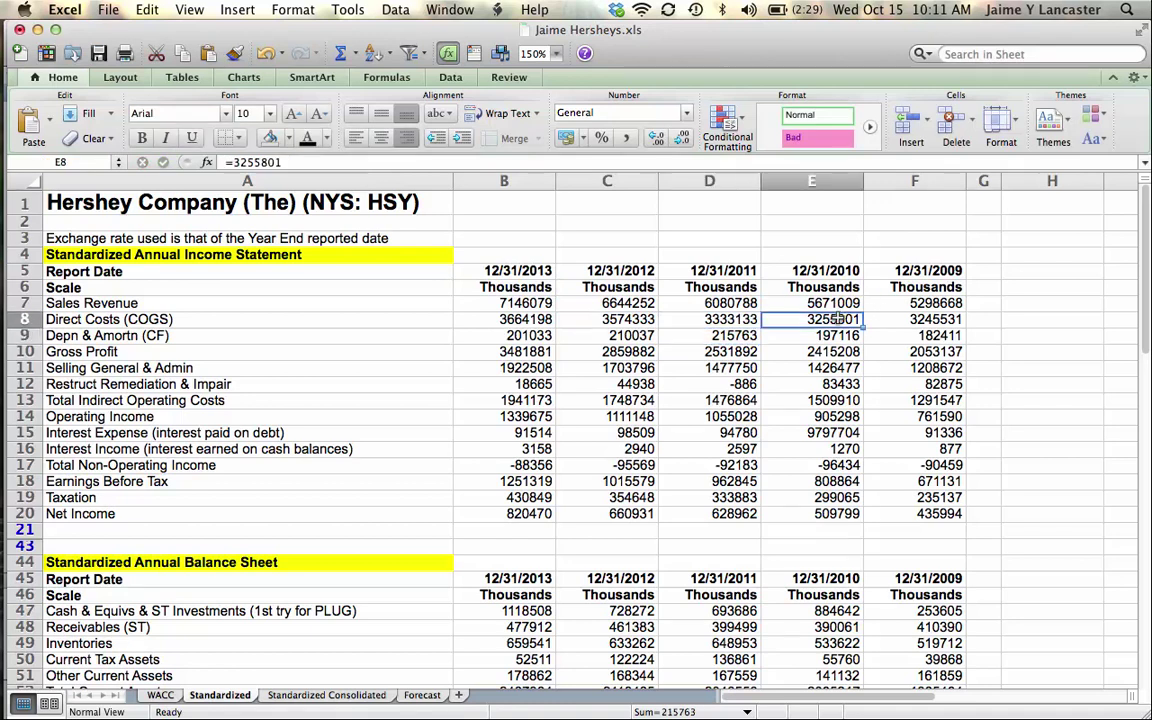
pyautogui.click(341, 164)
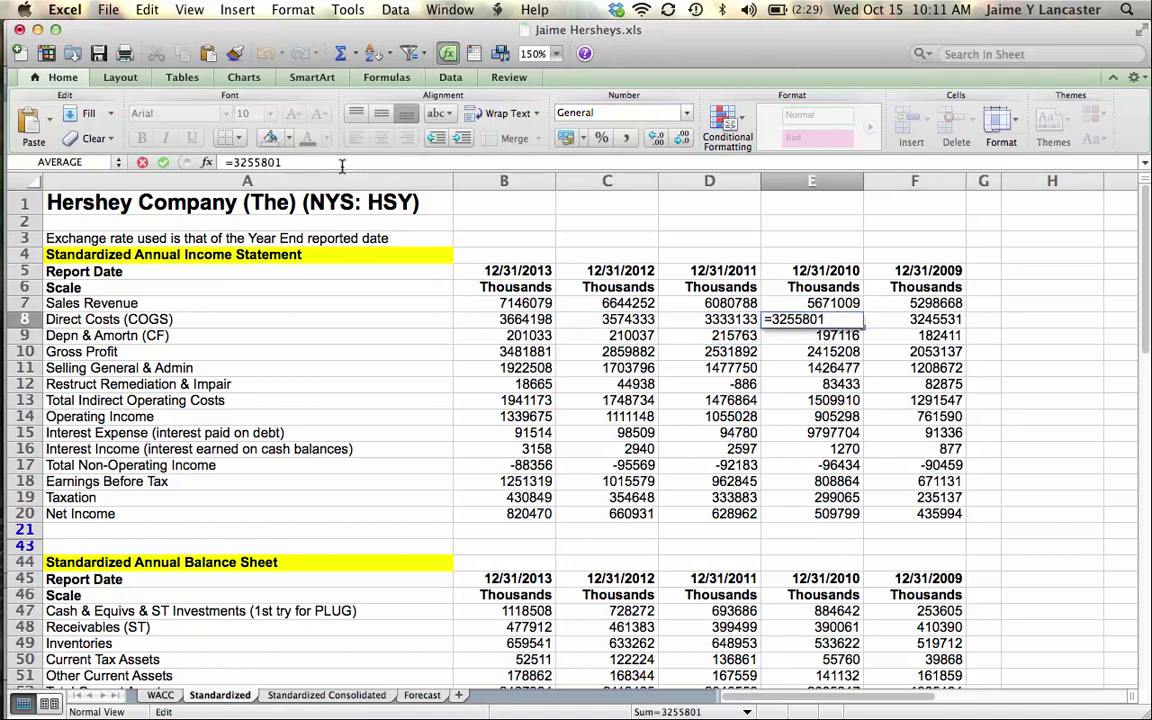
pyautogui.write('-')
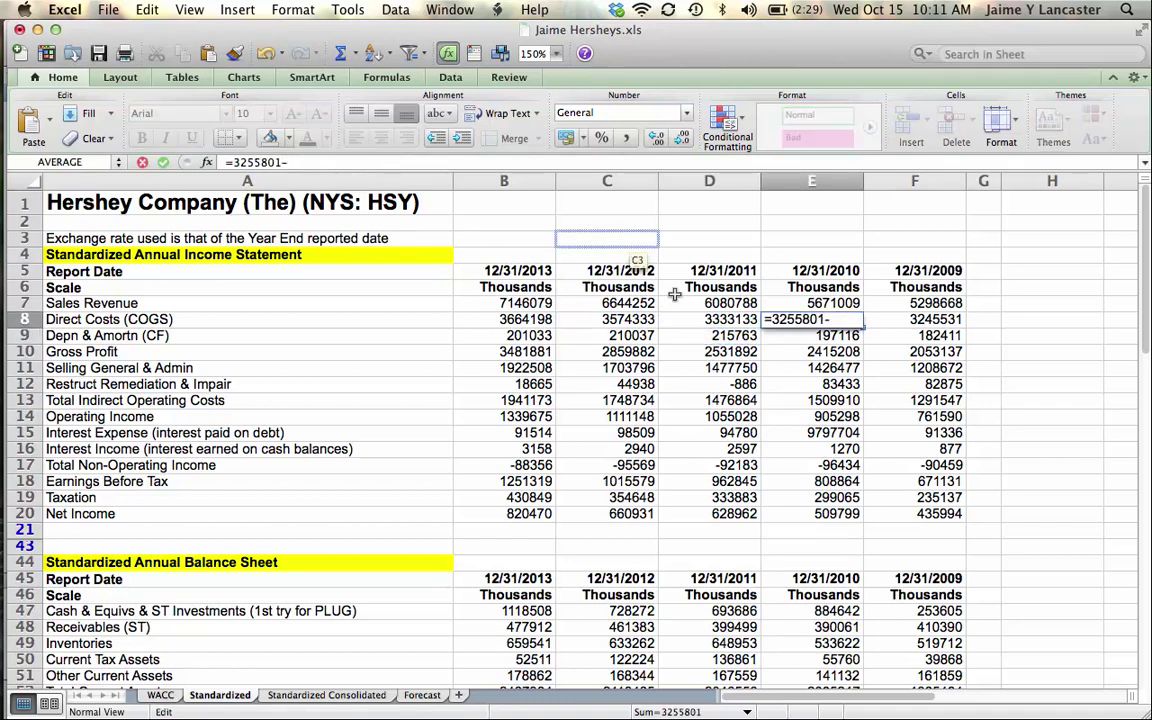
pyautogui.click(828, 336)
pyautogui.press('Return')
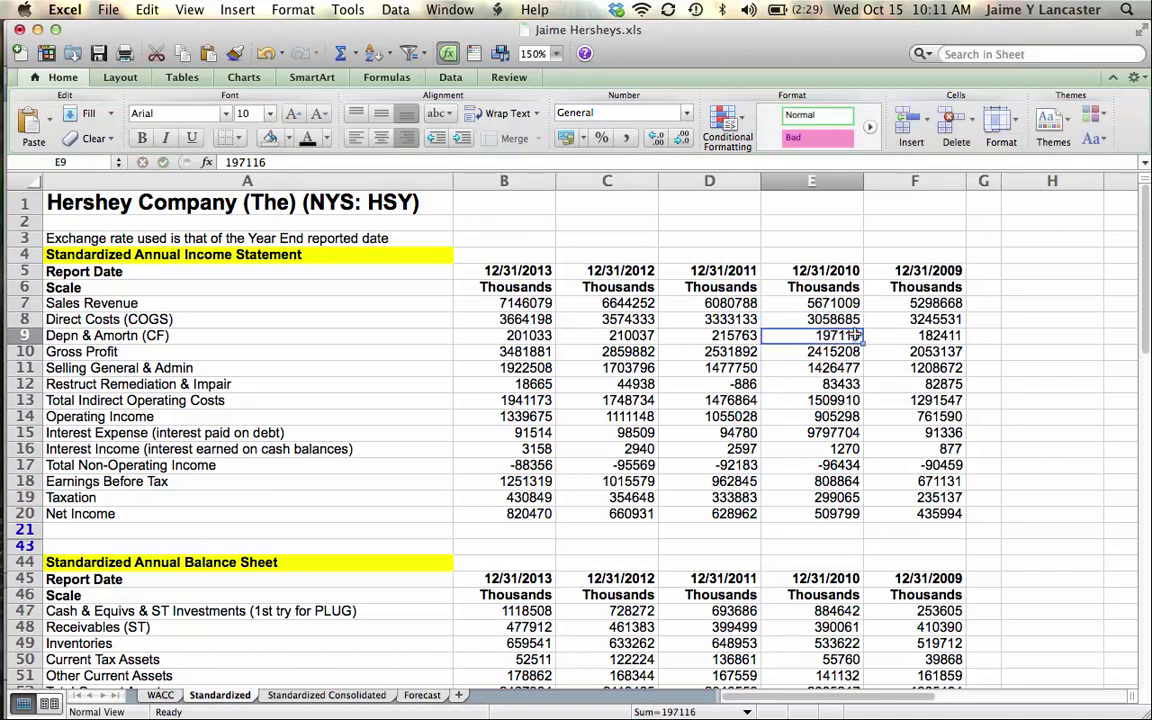
# Step: Subtract 2009 depreciation from Direct Costs (COGS) by changing F8 to =3245531-F9
pyautogui.press('Up')
pyautogui.press('Right')
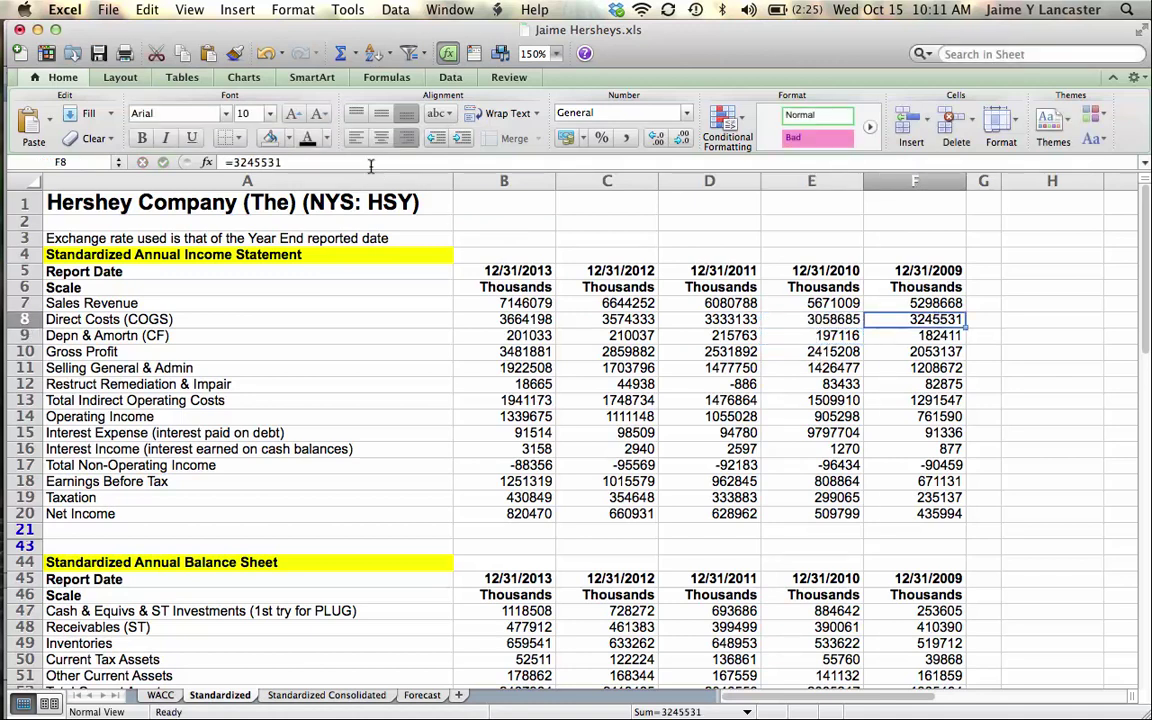
pyautogui.click(365, 162)
pyautogui.write('-')
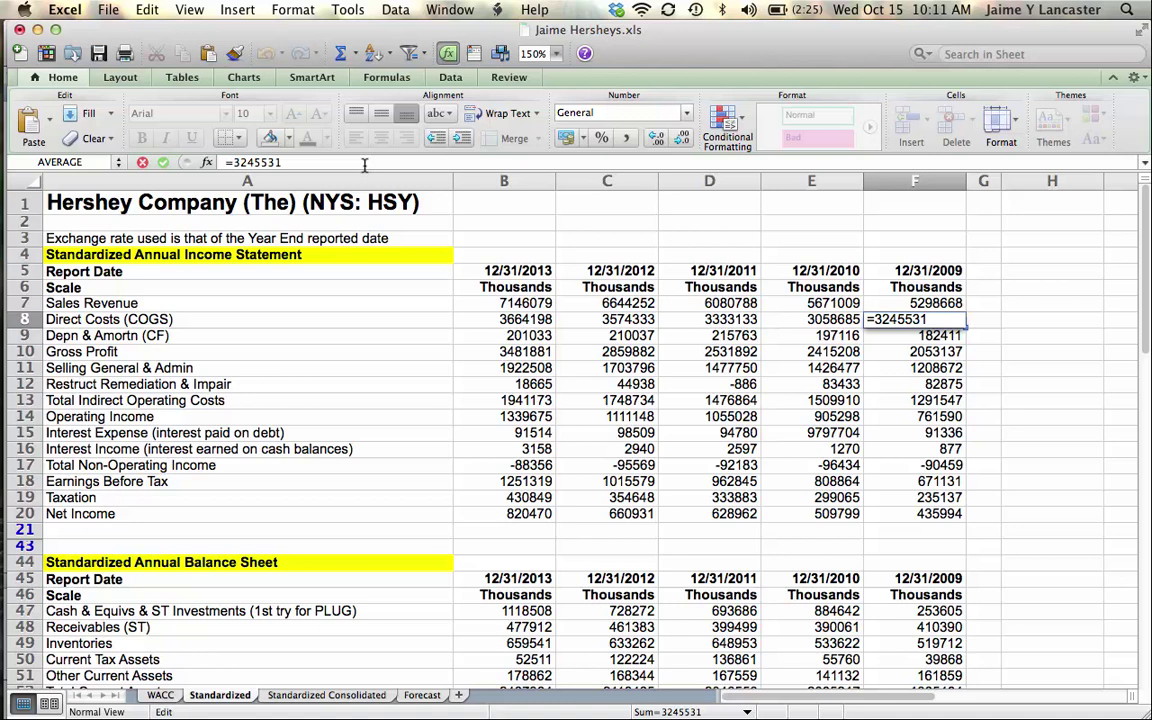
pyautogui.click(884, 338)
pyautogui.press('Return')
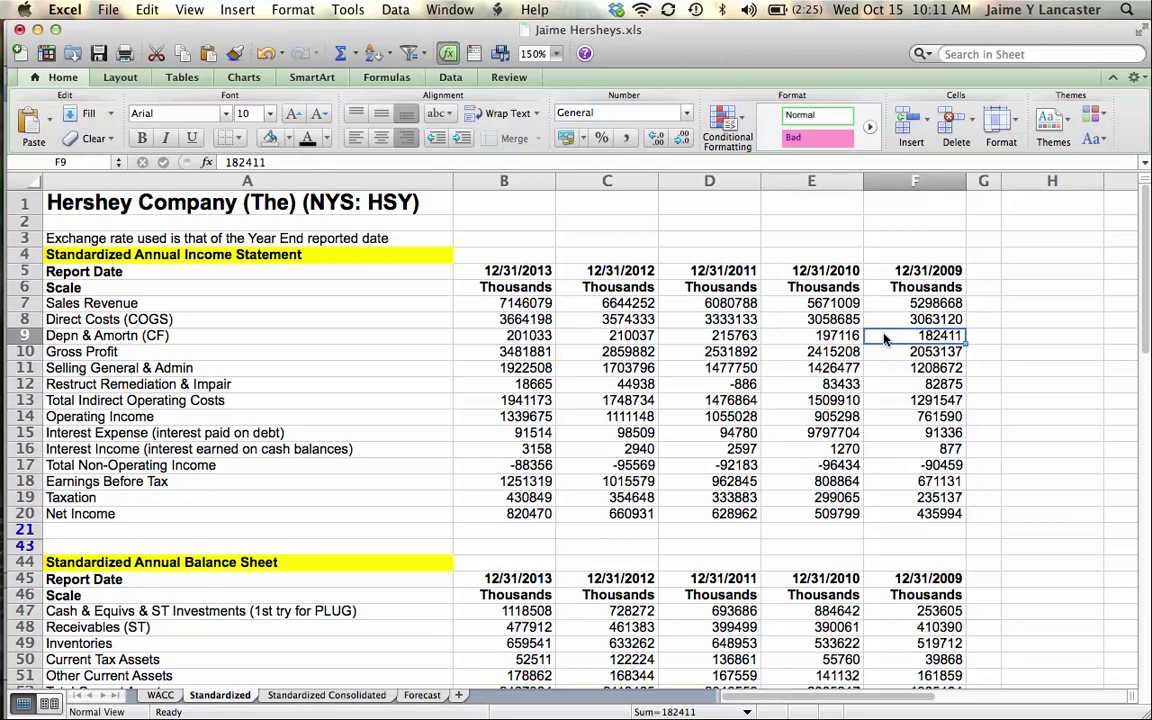
# Step: Rename the Depn & Amortn (CF) label in A9 to Depreciation & Amortization Expense
pyautogui.click(210, 336)
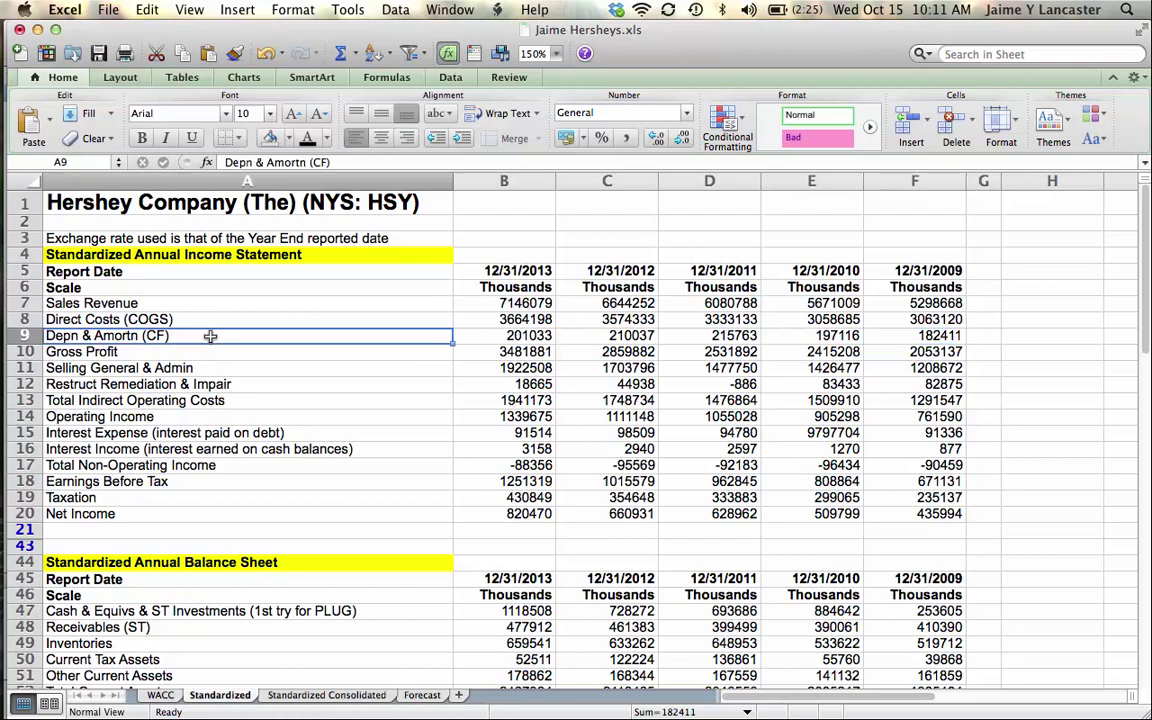
pyautogui.write('Deprec')
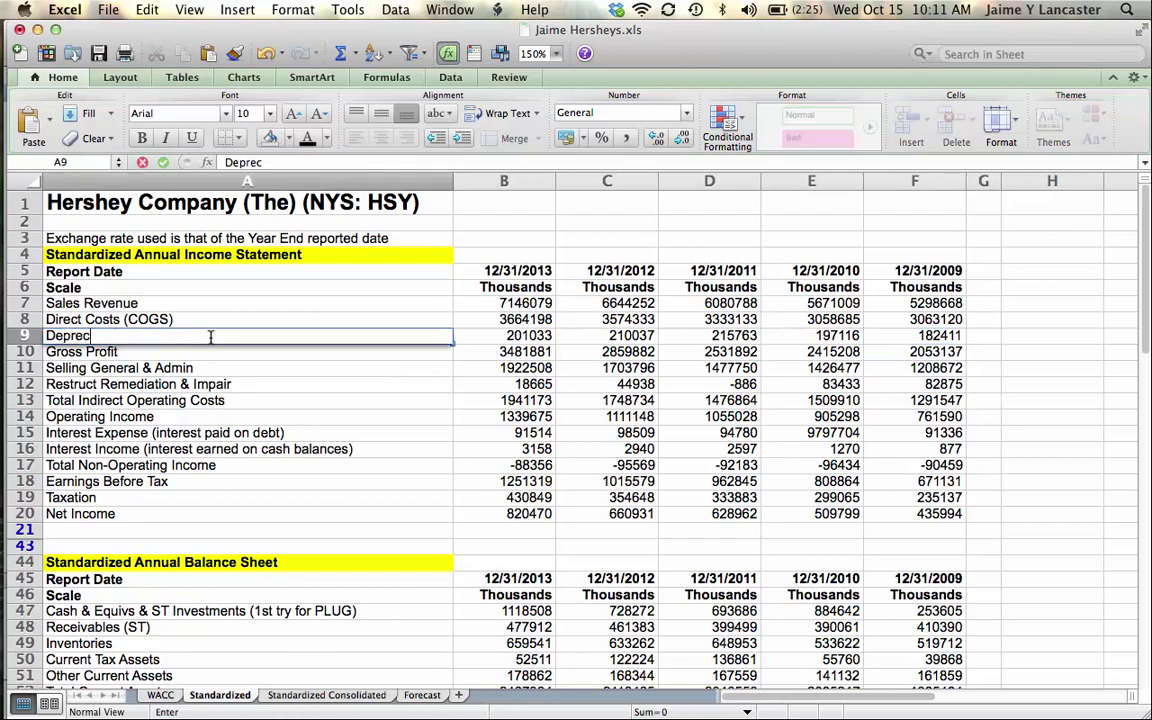
pyautogui.write('iation Ex')
pyautogui.press('BackSpace')
pyautogui.press('BackSpace')
pyautogui.press('BackSpace')
pyautogui.write('& Amortization ')
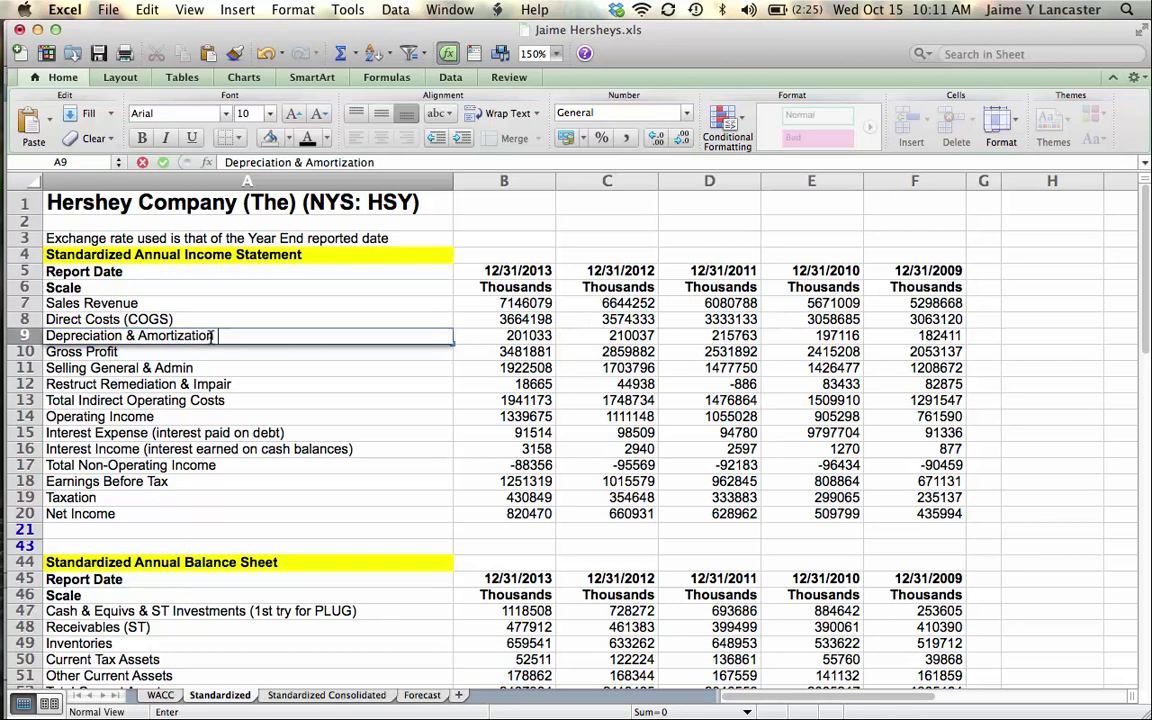
pyautogui.write('Expense')
pyautogui.press('Return')
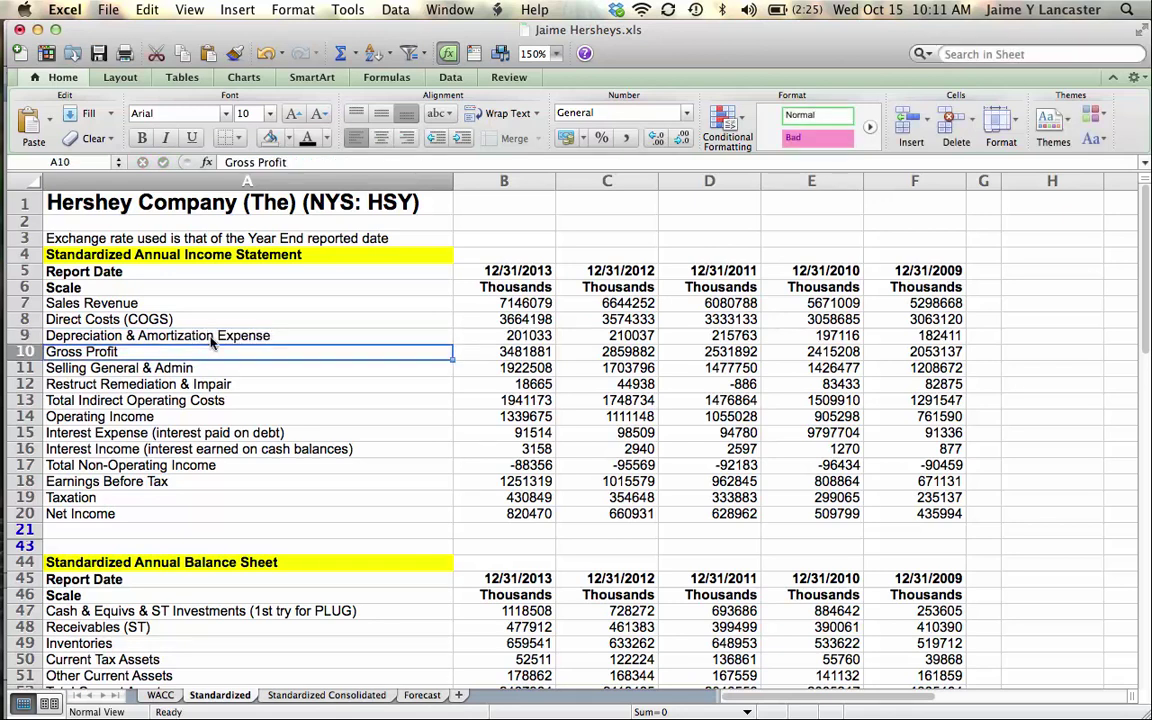